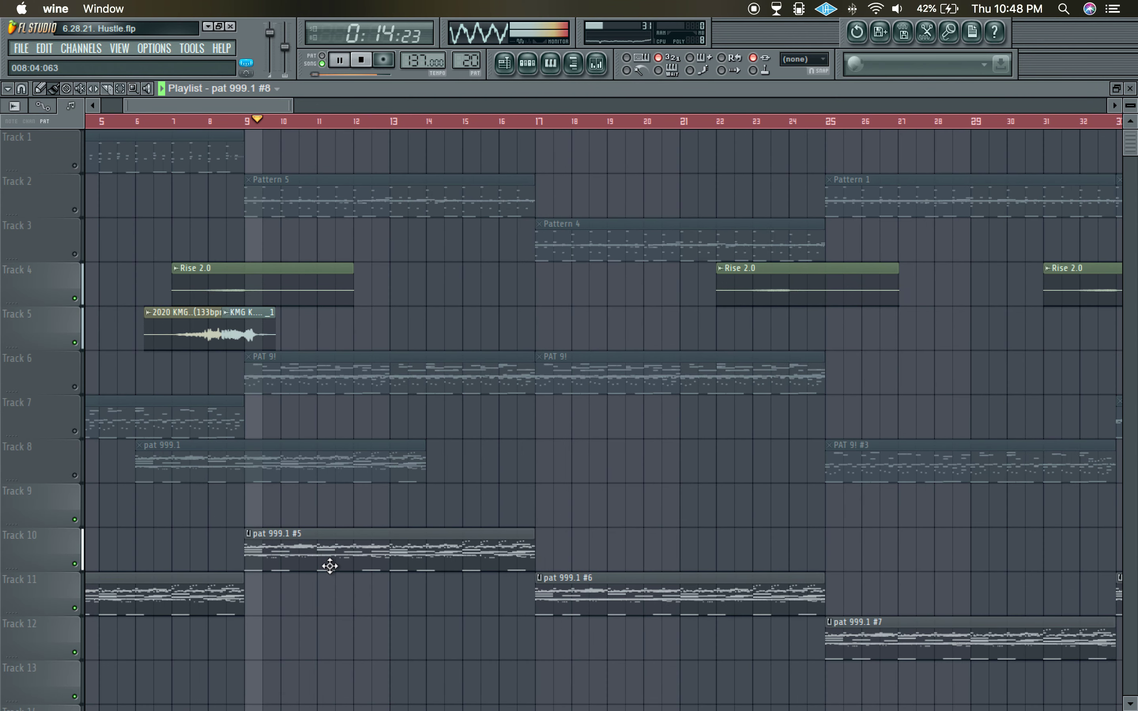
Solo the BE_Eco Piano channel of pattern pat 999.1 #5 and play back its notes in the piano roll
{"action": "left_click", "coordinate": [529, 65]}
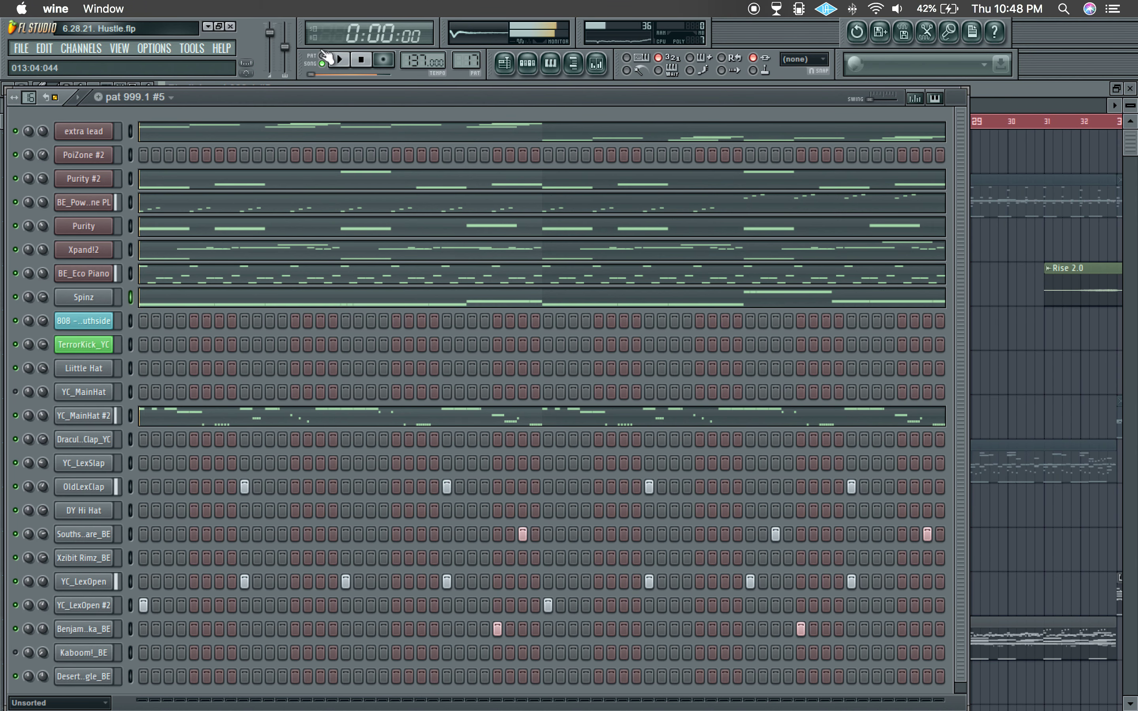
{"action": "right_click", "coordinate": [15, 274]}
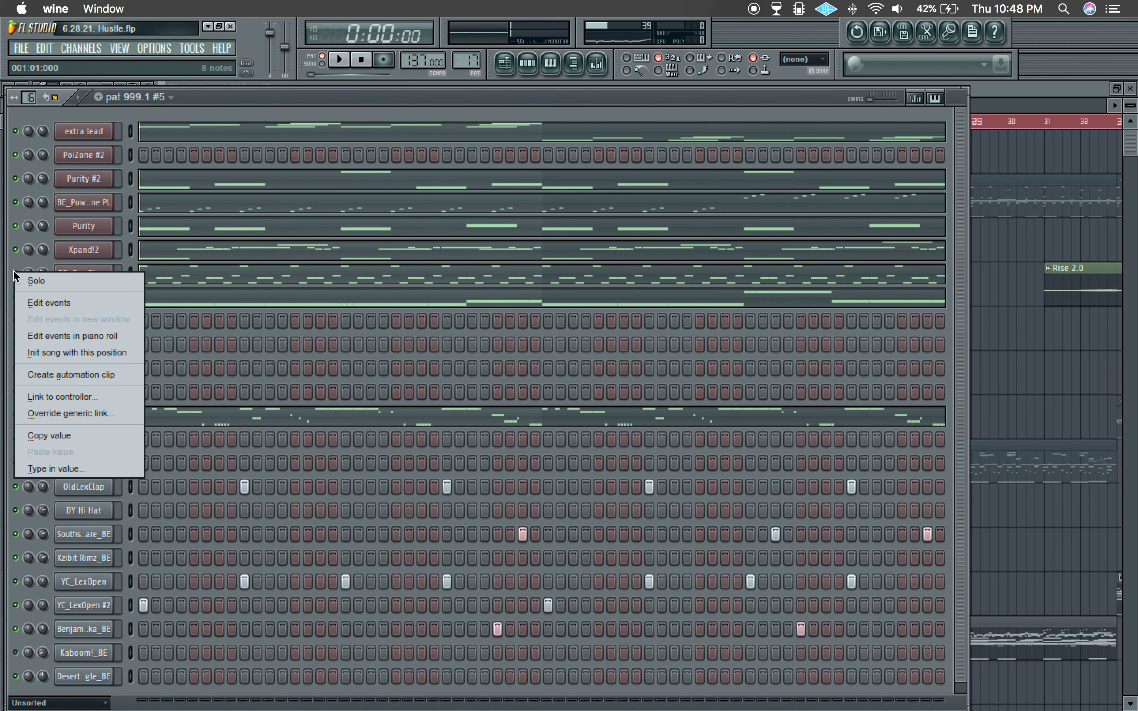
{"action": "left_click", "coordinate": [60, 277]}
{"action": "left_click", "coordinate": [183, 279]}
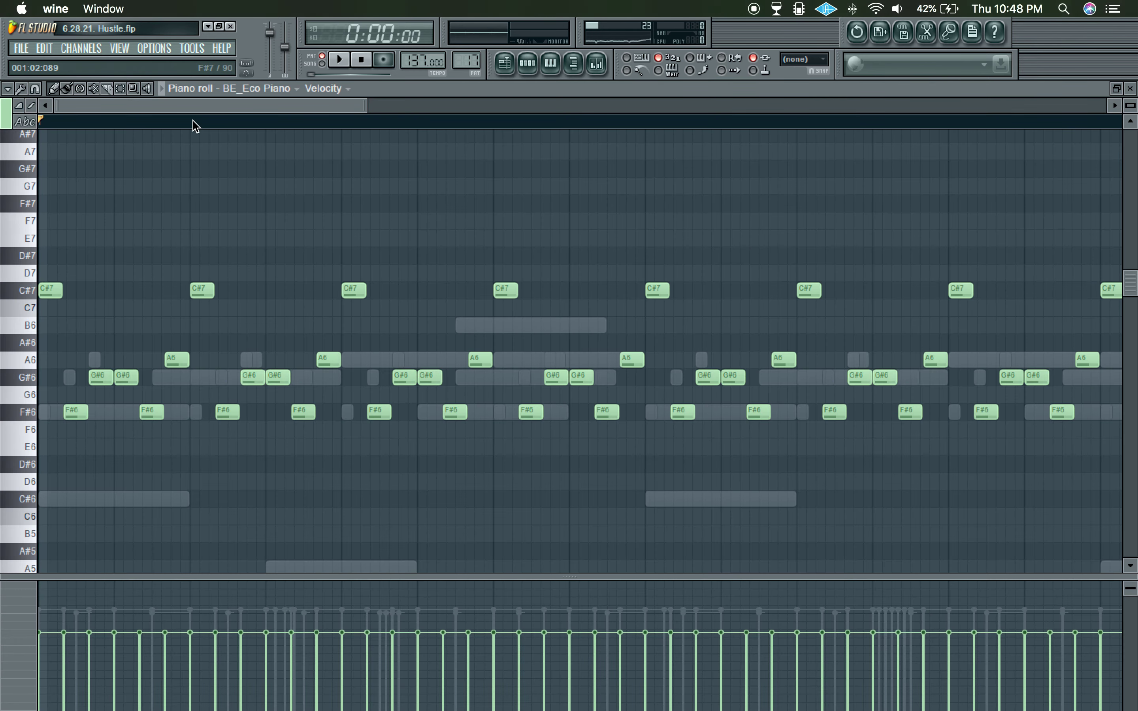
{"action": "key", "text": "space"}
{"action": "key", "text": "XF86AudioRaiseVolume"}
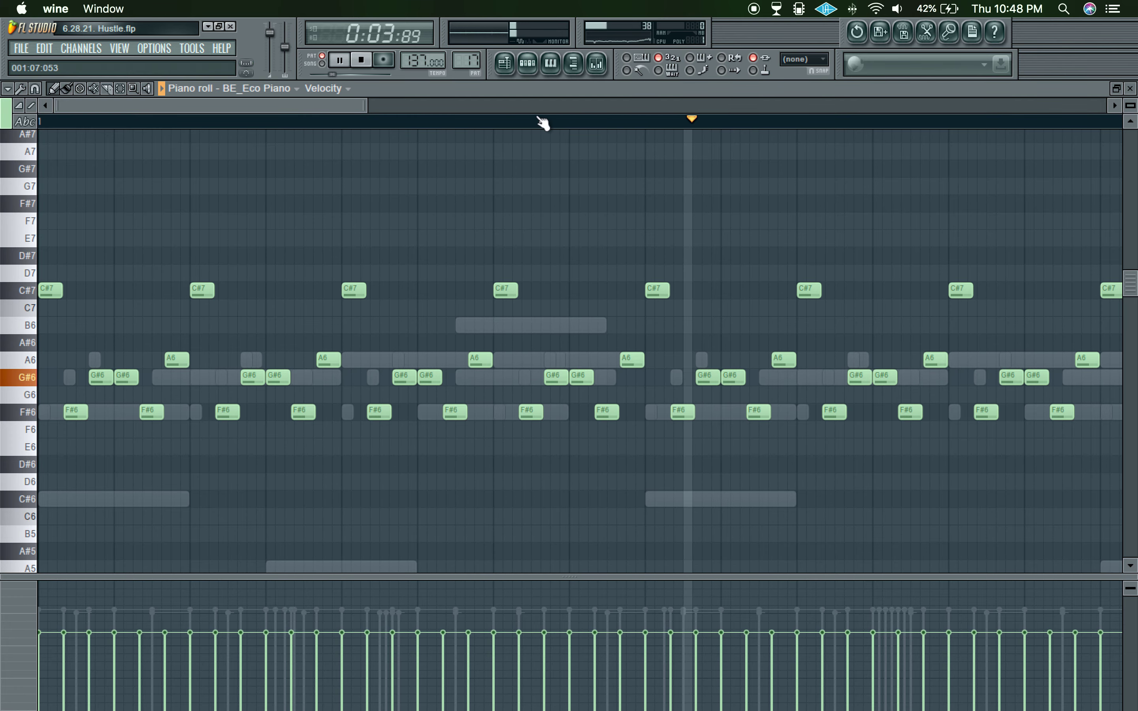
{"action": "scroll", "coordinate": [542, 122], "scroll_direction": "down", "scroll_amount": 2}
{"action": "scroll", "coordinate": [542, 121], "scroll_direction": "down", "scroll_amount": 2}
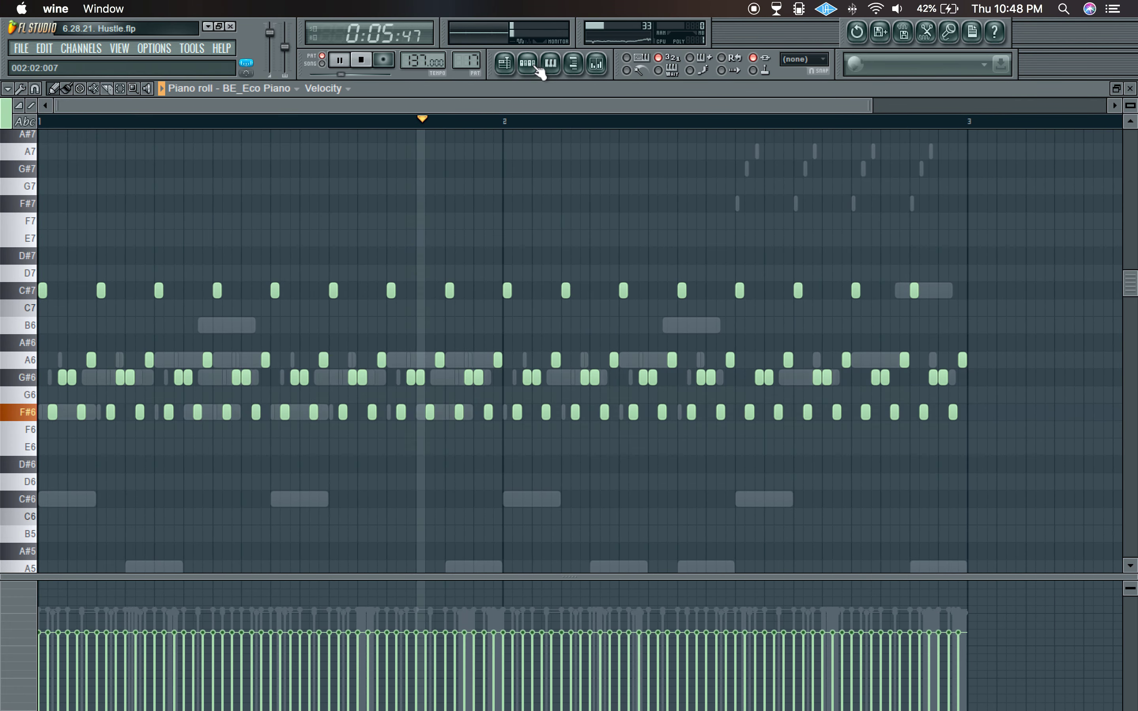
Examine the full Xpand!2 melody in the piano roll with an enlarged note area, and open the channel's instrument plugin
{"action": "left_click", "coordinate": [527, 62]}
{"action": "left_click", "coordinate": [208, 252]}
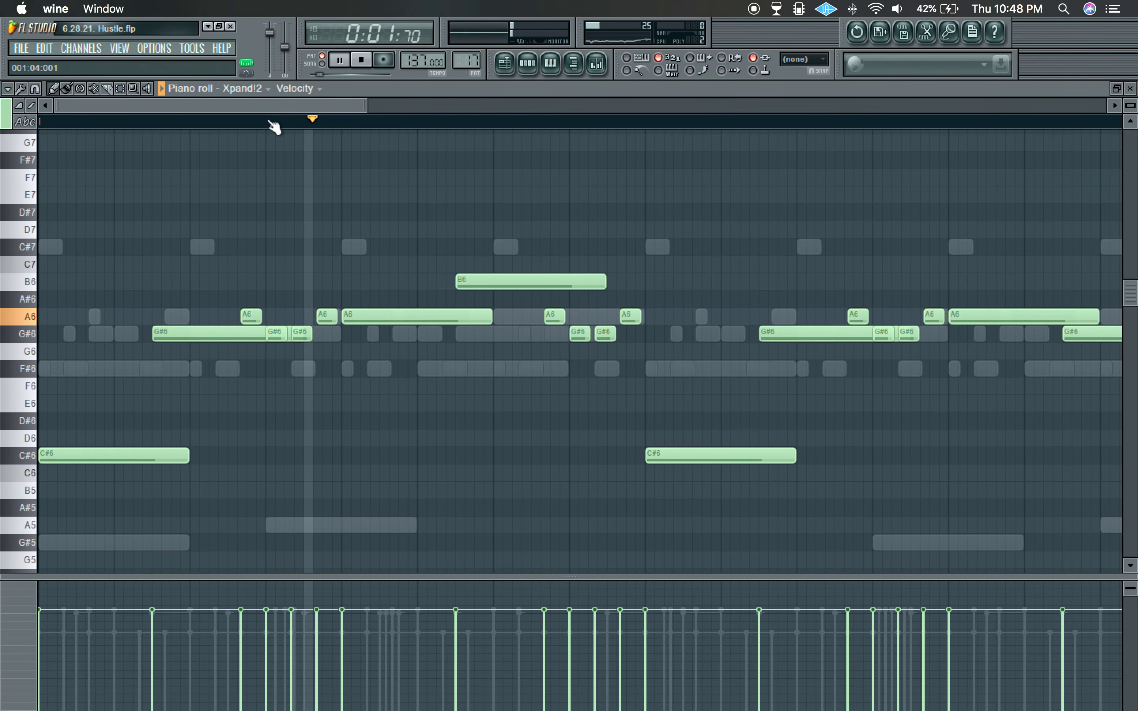
{"action": "scroll", "coordinate": [274, 123], "scroll_direction": "down", "scroll_amount": 3}
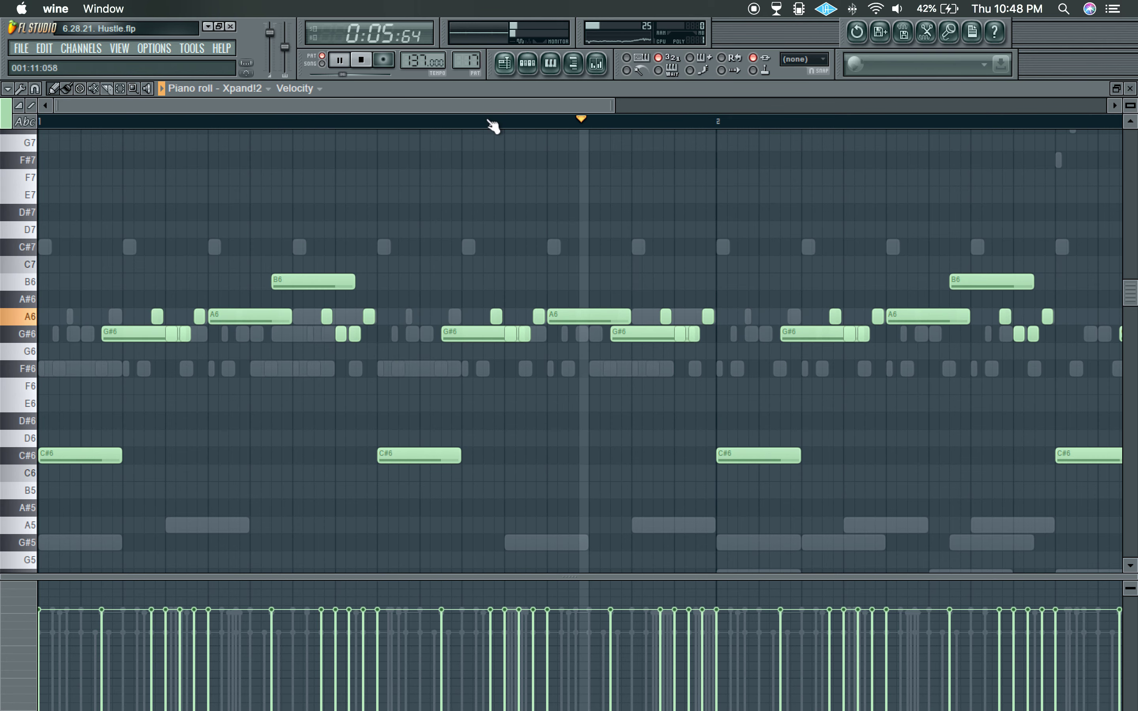
{"action": "scroll", "coordinate": [493, 122], "scroll_direction": "down", "scroll_amount": 2}
{"action": "left_click_drag", "start_coordinate": [523, 580], "coordinate": [505, 698]}
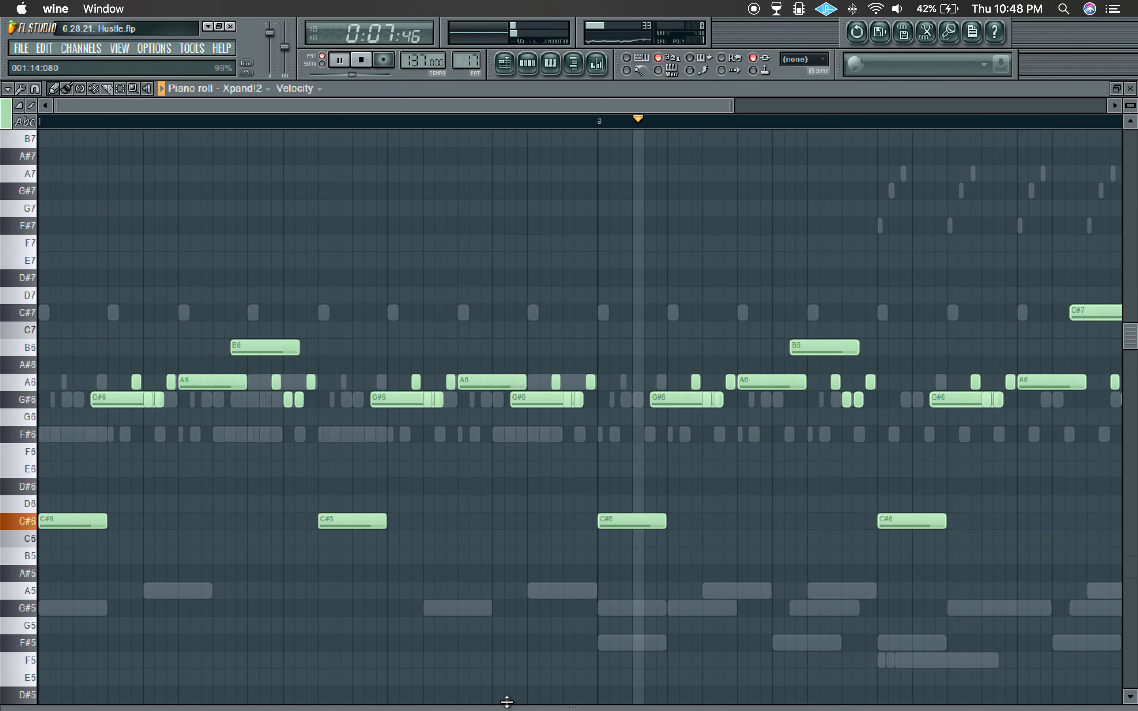
{"action": "scroll", "coordinate": [568, 125], "scroll_direction": "down", "scroll_amount": 2}
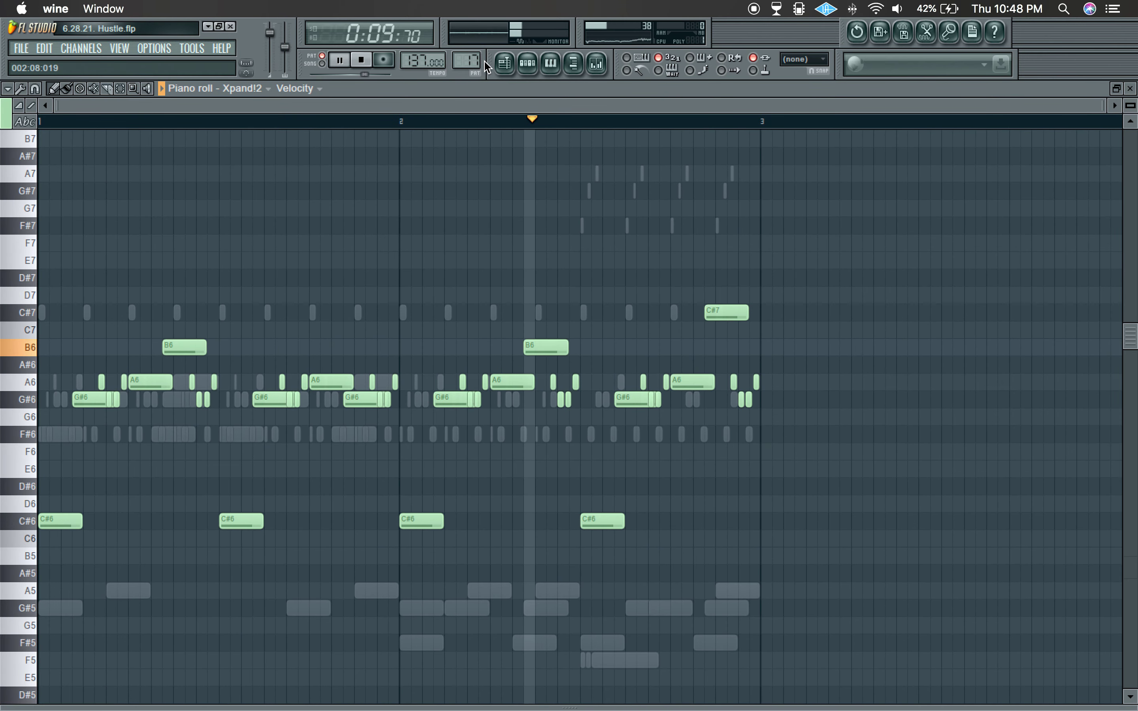
{"action": "left_click", "coordinate": [529, 64]}
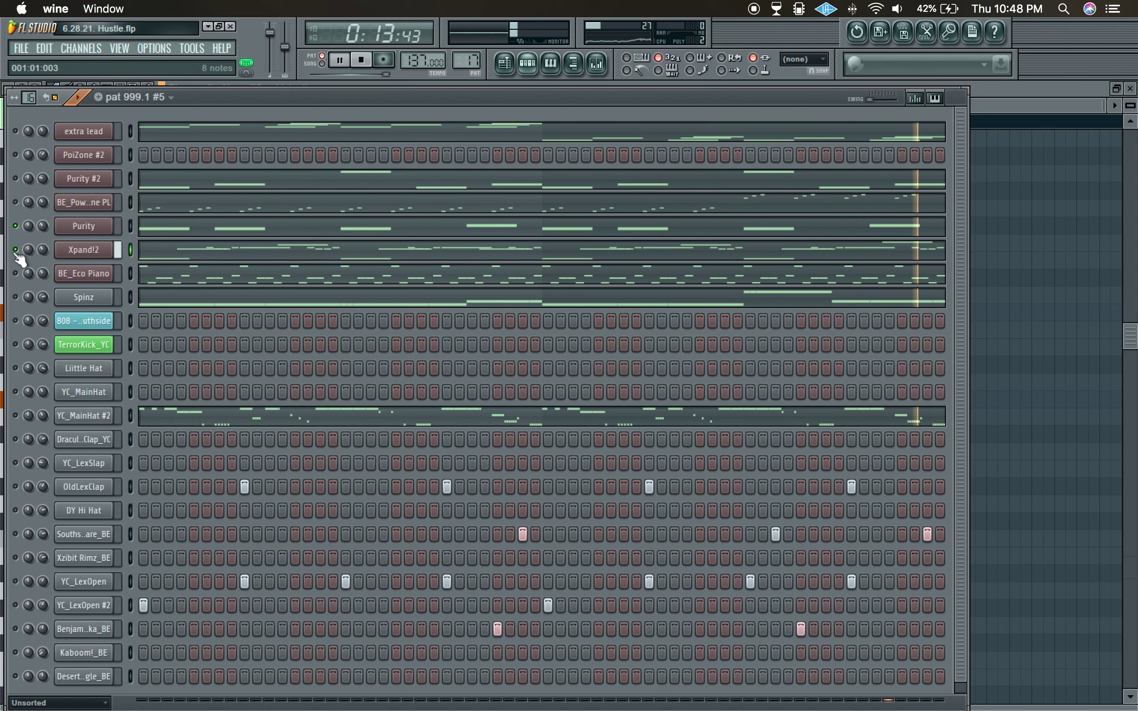
{"action": "left_click", "coordinate": [85, 251]}
Open the Purity channel's plugin and examine its notes in the piano roll
{"action": "left_click", "coordinate": [84, 228]}
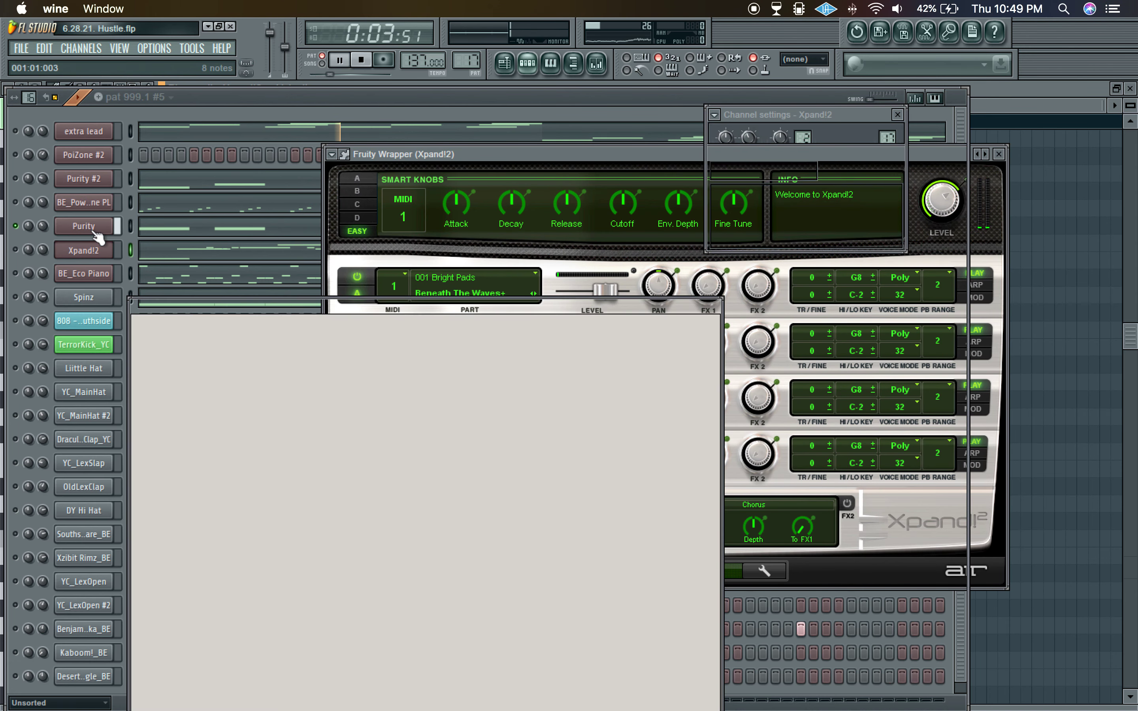
{"action": "left_click", "coordinate": [157, 235]}
{"action": "scroll", "coordinate": [301, 136], "scroll_direction": "down", "scroll_amount": 3}
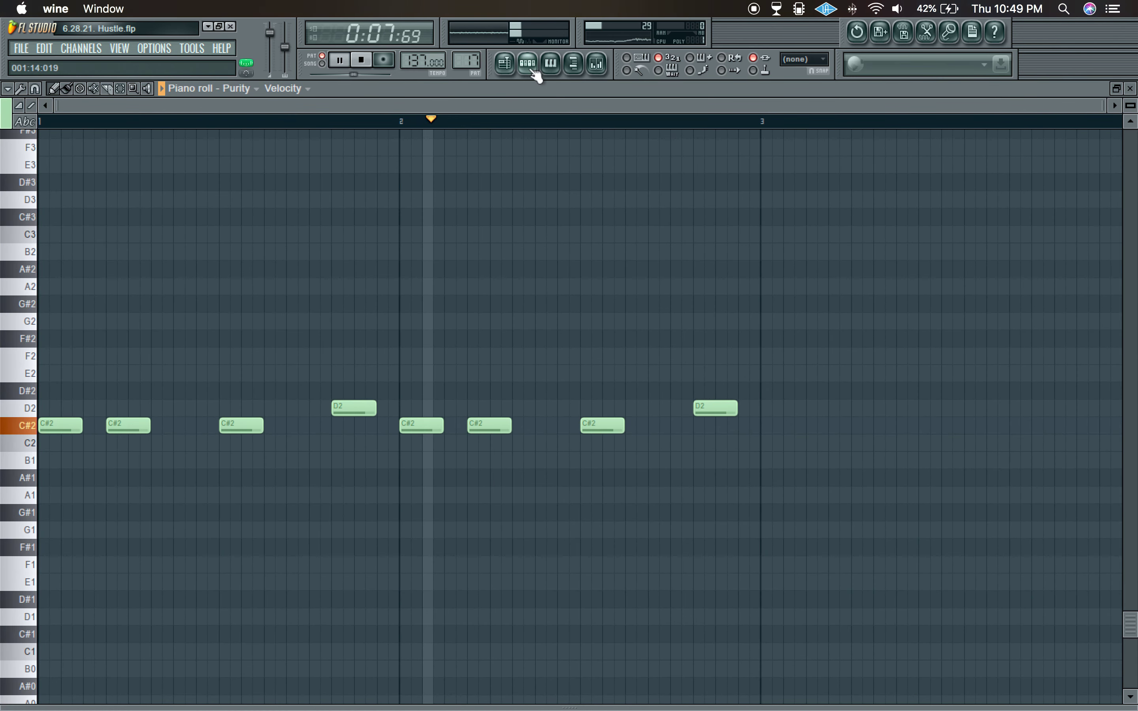
Play back the BE_PowerStone PL channel's notes in the piano roll and check the sound loaded in its Xpand!2 plugin
{"action": "left_click", "coordinate": [529, 66]}
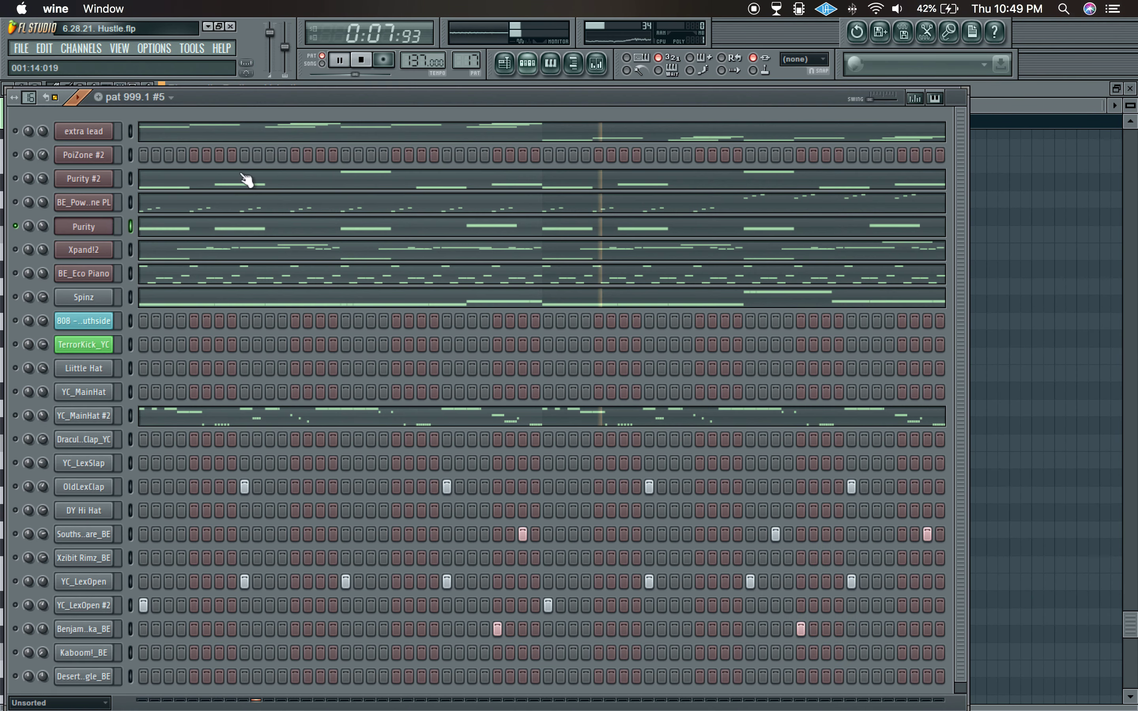
{"action": "left_click", "coordinate": [171, 210]}
{"action": "key", "text": "space"}
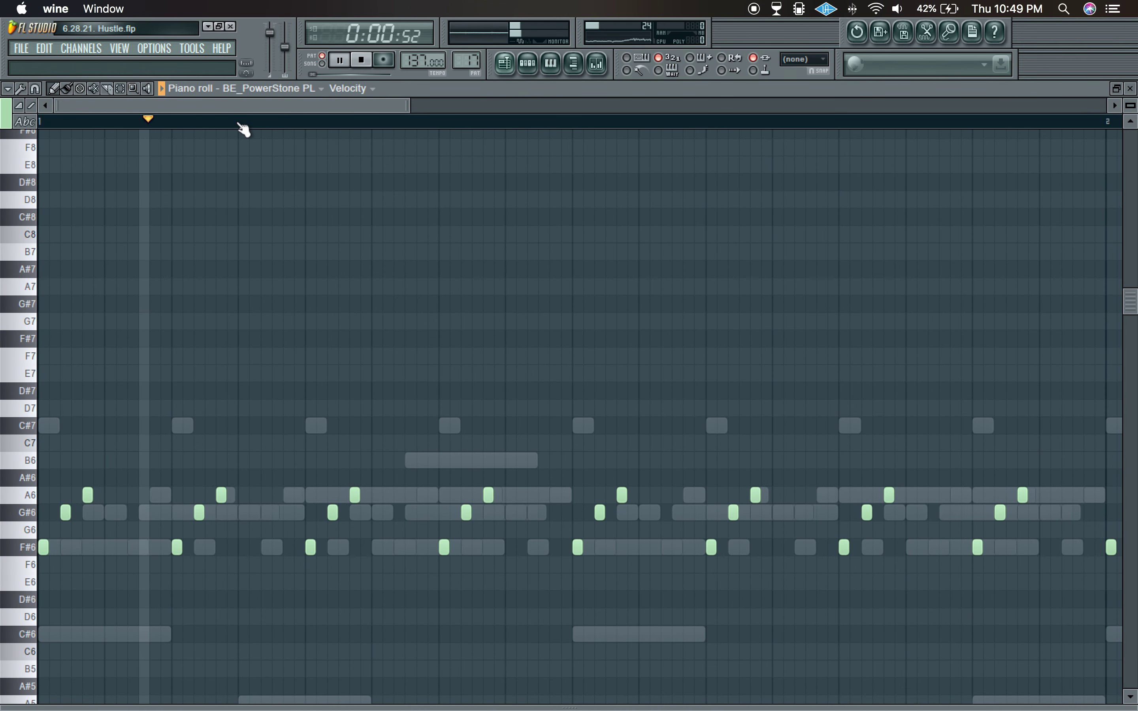
{"action": "scroll", "coordinate": [238, 125], "scroll_direction": "down", "scroll_amount": 2}
{"action": "left_click", "coordinate": [527, 64]}
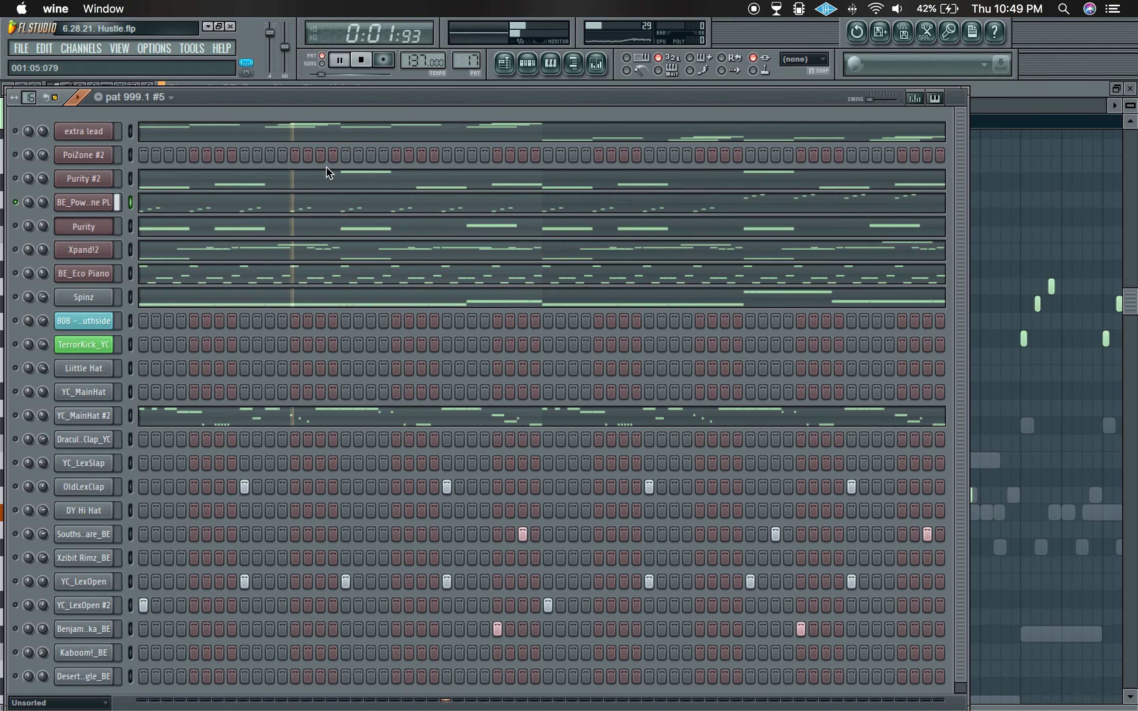
{"action": "left_click", "coordinate": [89, 206]}
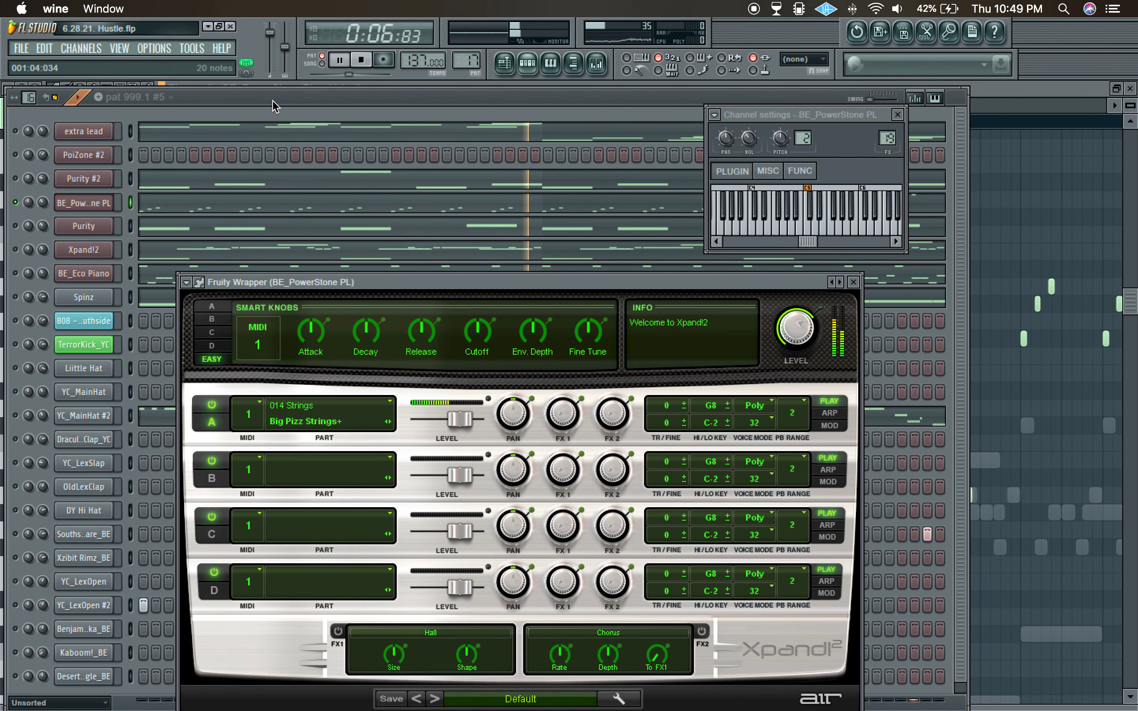
{"action": "left_click", "coordinate": [83, 203]}
Examine the Purity #2 channel's whole note sequence in the piano roll and return to the channel rack
{"action": "left_click", "coordinate": [183, 182]}
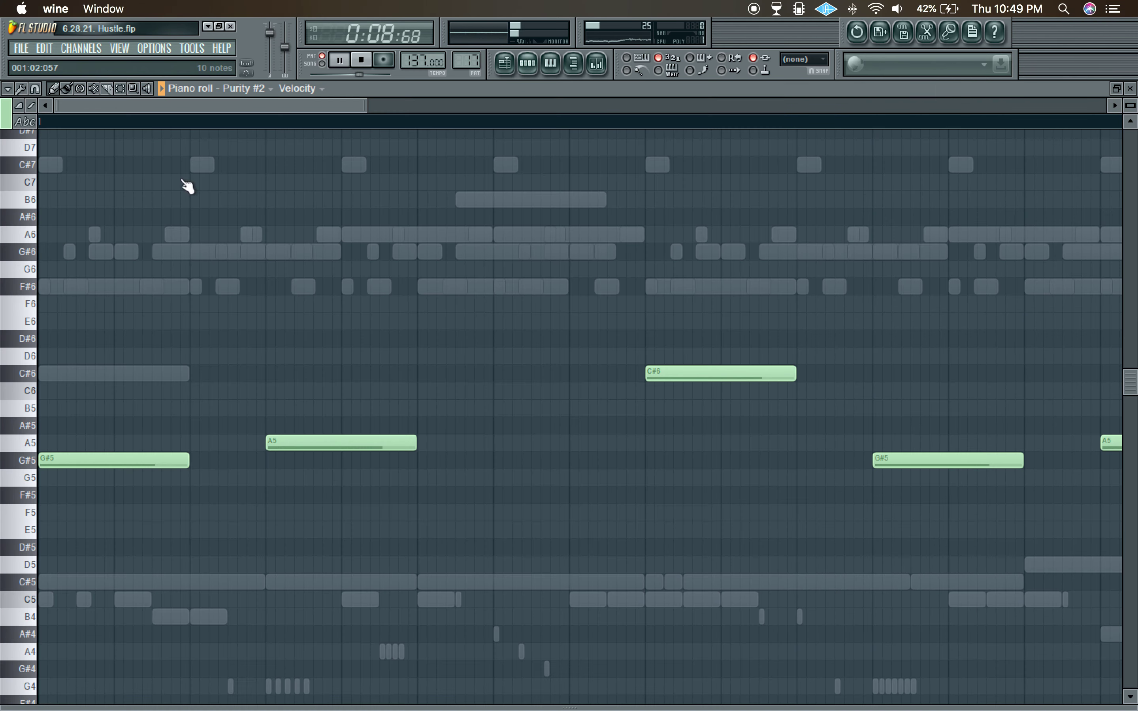
{"action": "scroll", "coordinate": [225, 124], "scroll_direction": "down", "scroll_amount": 3}
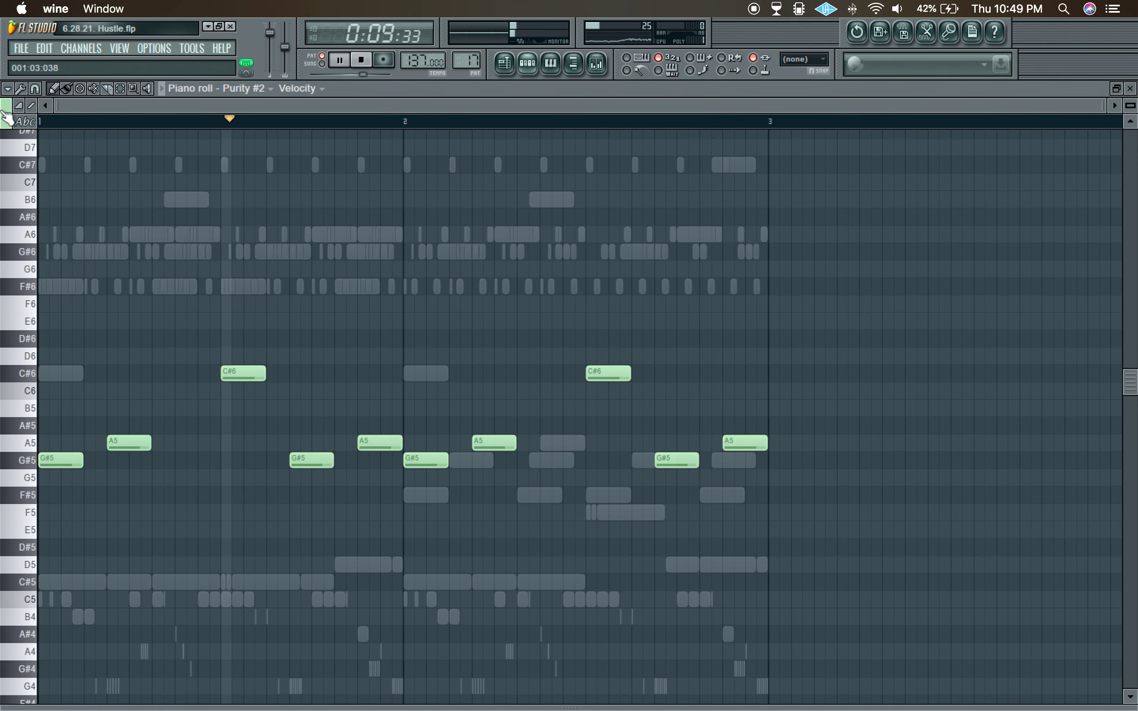
{"action": "left_click", "coordinate": [529, 64]}
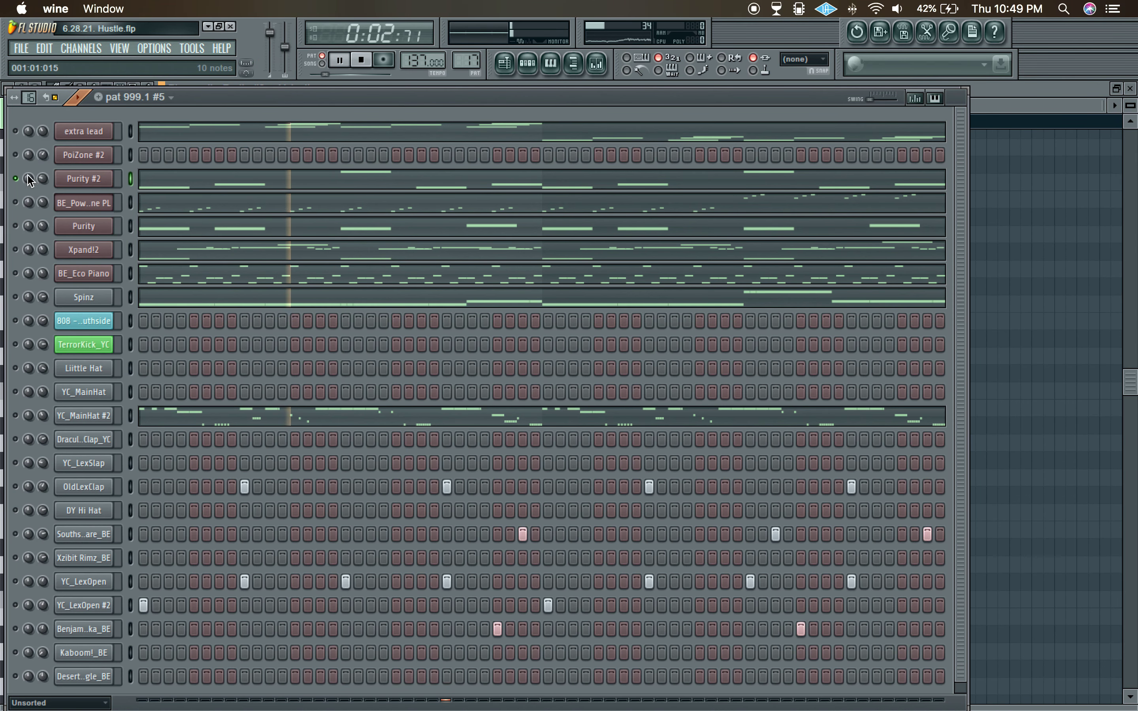
Check the extra lead channel's Purity preset and examine its notes across both bars in the piano roll
{"action": "left_click", "coordinate": [83, 132]}
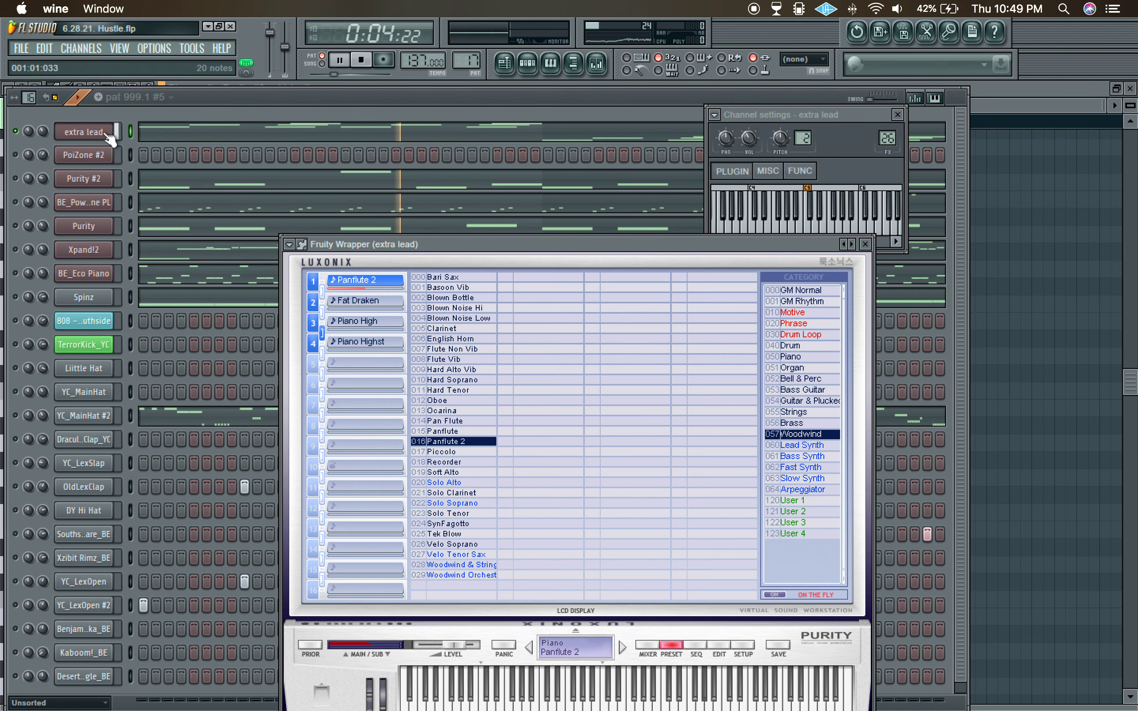
{"action": "left_click", "coordinate": [188, 133]}
{"action": "scroll", "coordinate": [249, 124], "scroll_direction": "down", "scroll_amount": 2}
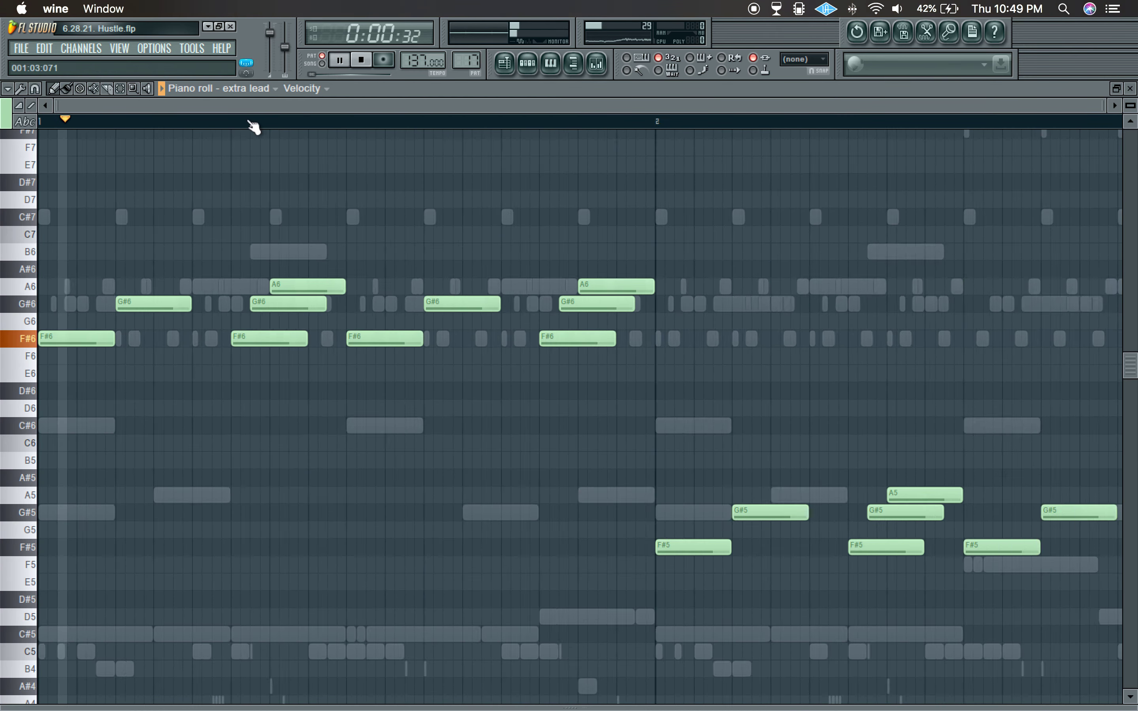
{"action": "left_click", "coordinate": [529, 64]}
{"action": "left_click", "coordinate": [101, 135]}
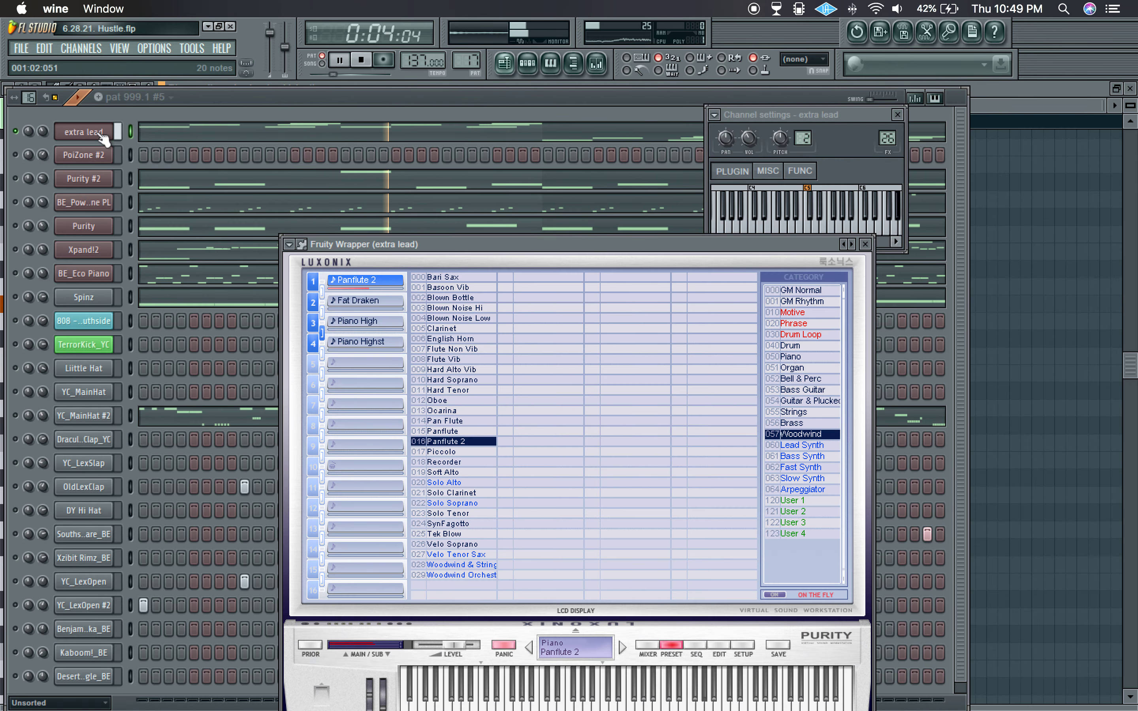
{"action": "left_click", "coordinate": [559, 64]}
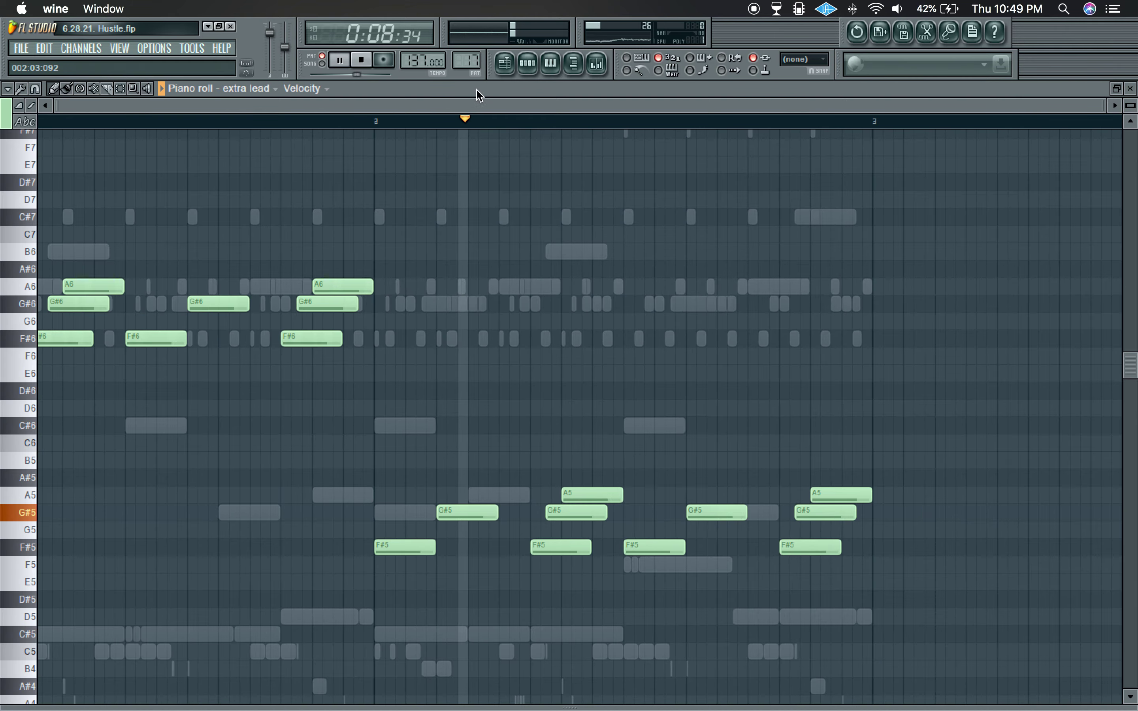
Return to song playback, solo the Spinz channel and examine its bass notes in the piano roll
{"action": "left_click", "coordinate": [507, 70]}
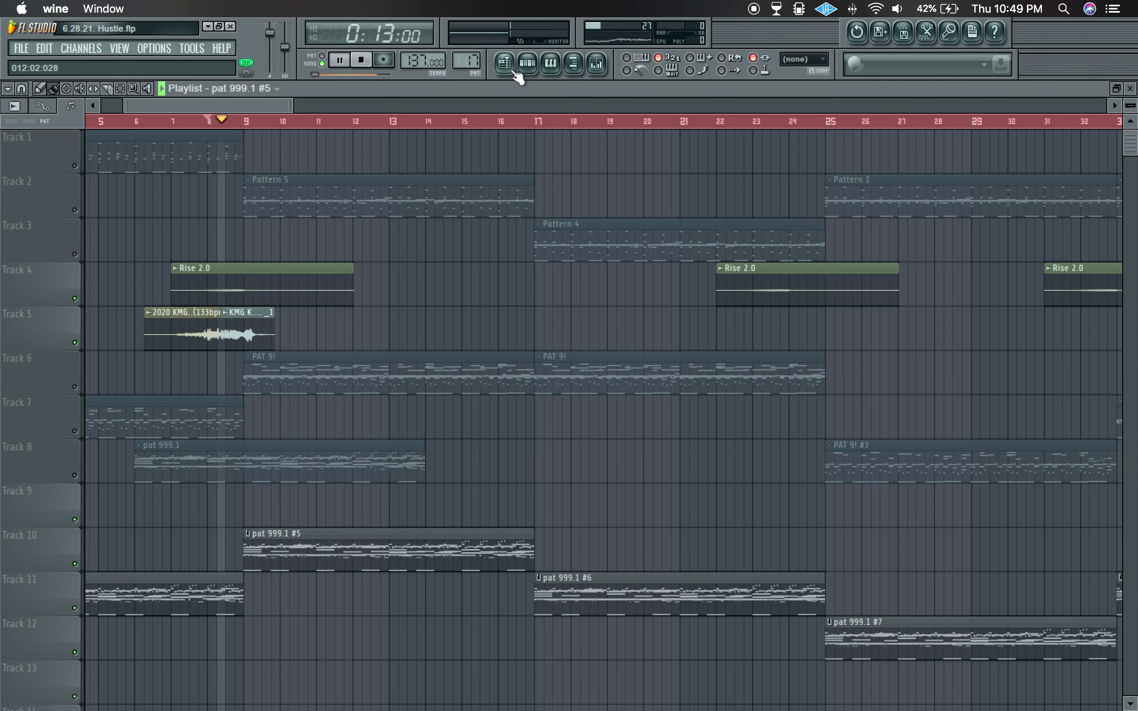
{"action": "left_click", "coordinate": [527, 63]}
{"action": "left_click", "coordinate": [529, 64]}
{"action": "left_click", "coordinate": [533, 67]}
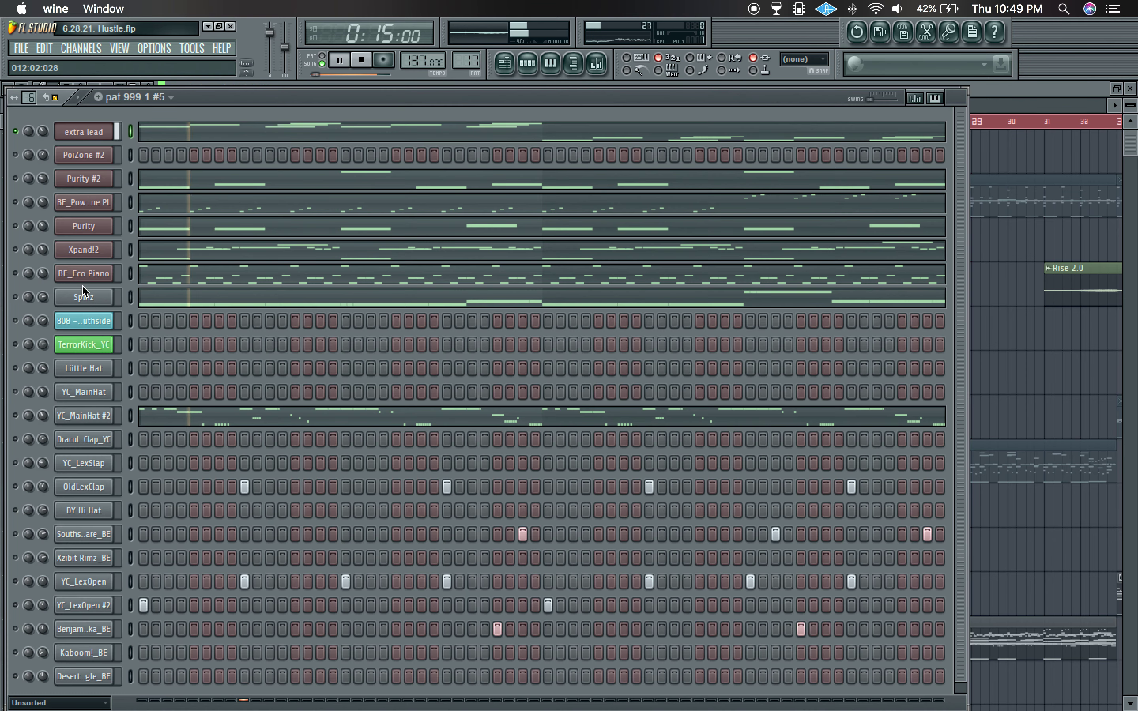
{"action": "right_click", "coordinate": [15, 297]}
{"action": "left_click", "coordinate": [182, 297]}
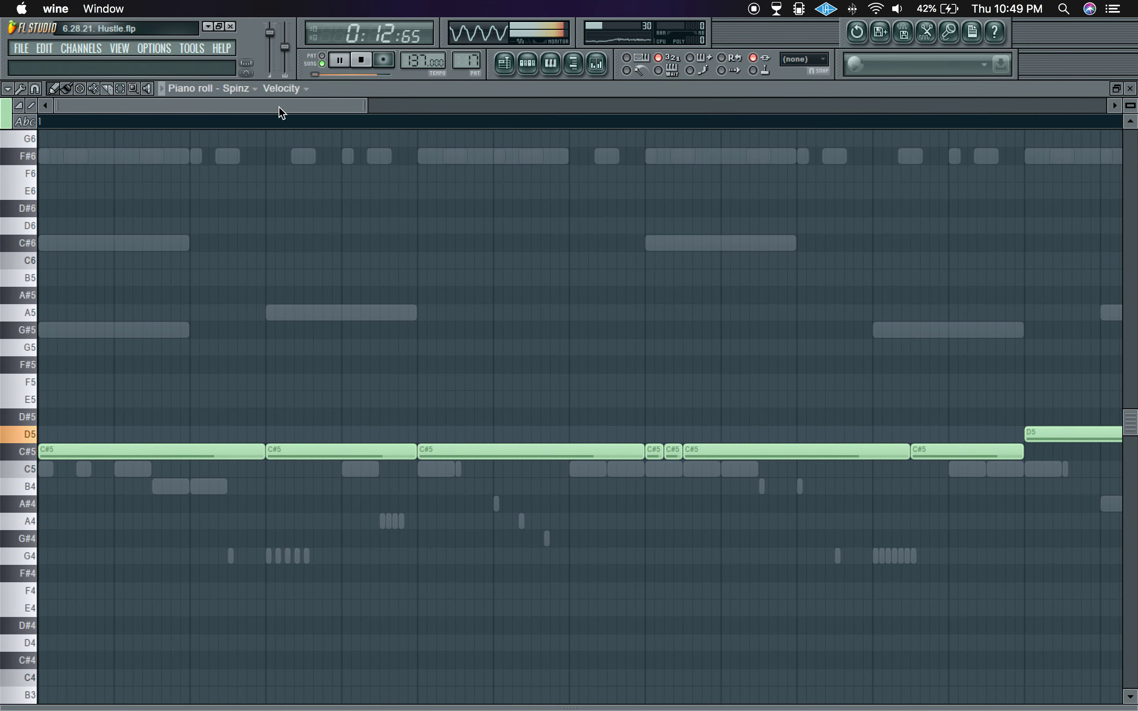
{"action": "scroll", "coordinate": [289, 128], "scroll_direction": "down", "scroll_amount": 3}
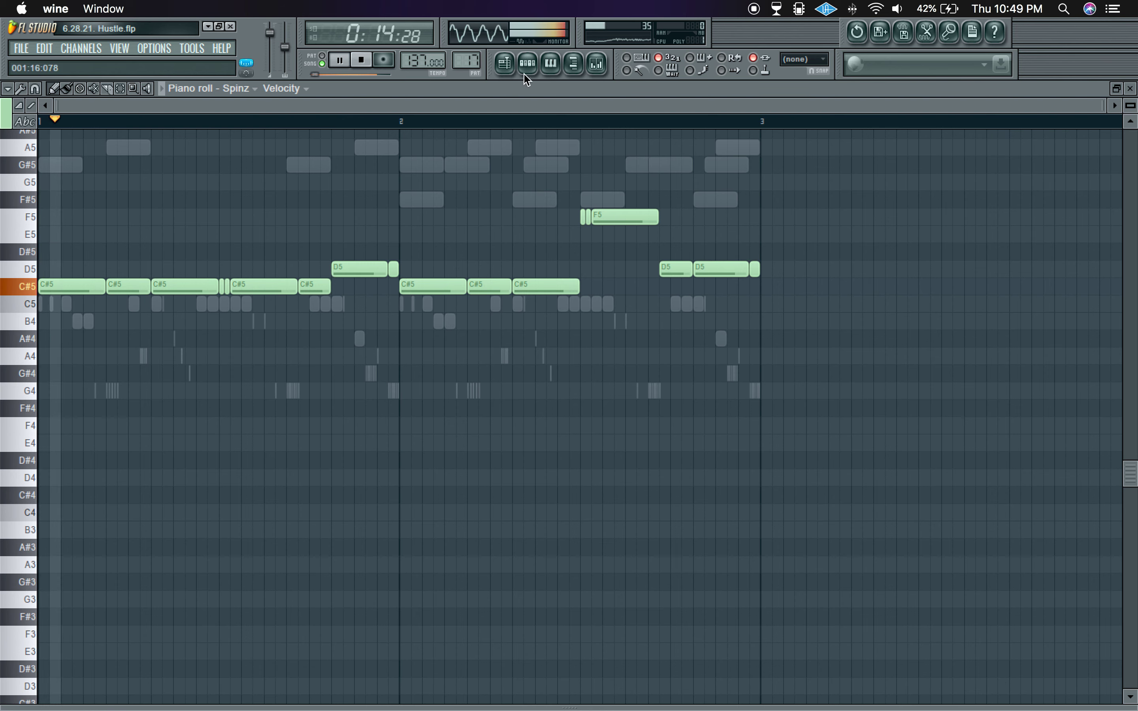
Inspect the Fruity Parametric EQ 2 curve on the Spinz mixer track, then close the mixer windows
{"action": "left_click", "coordinate": [527, 64]}
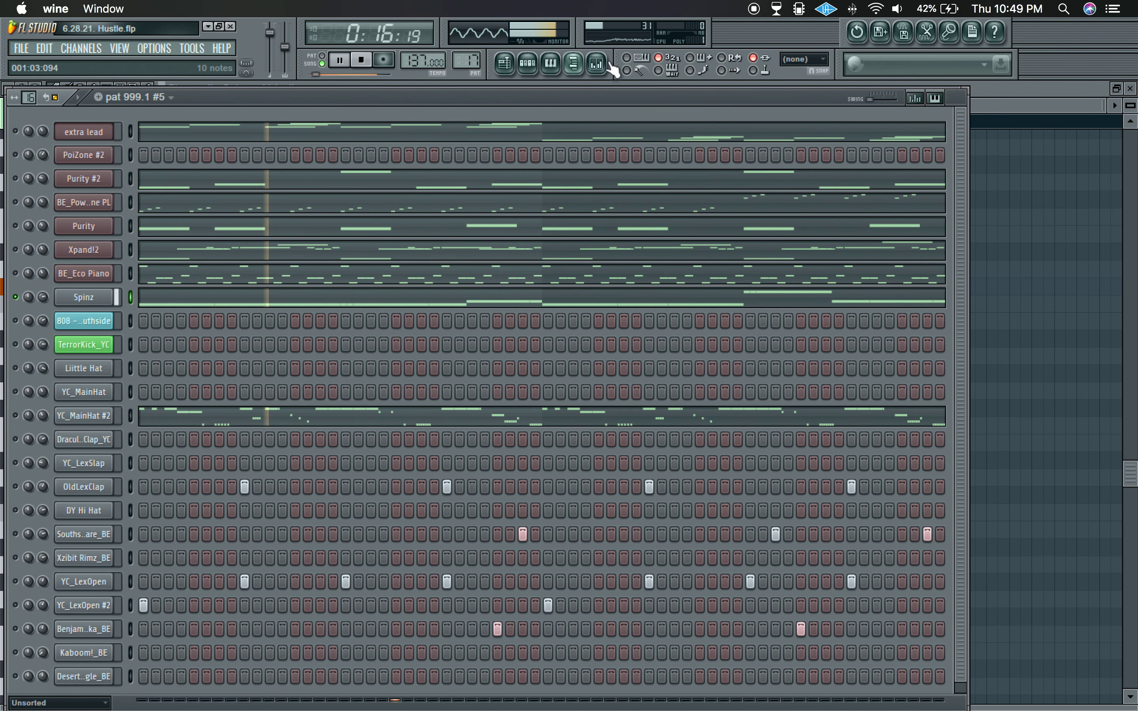
{"action": "left_click", "coordinate": [597, 65]}
{"action": "left_click", "coordinate": [323, 457]}
{"action": "scroll", "coordinate": [326, 457], "scroll_direction": "down", "scroll_amount": 5}
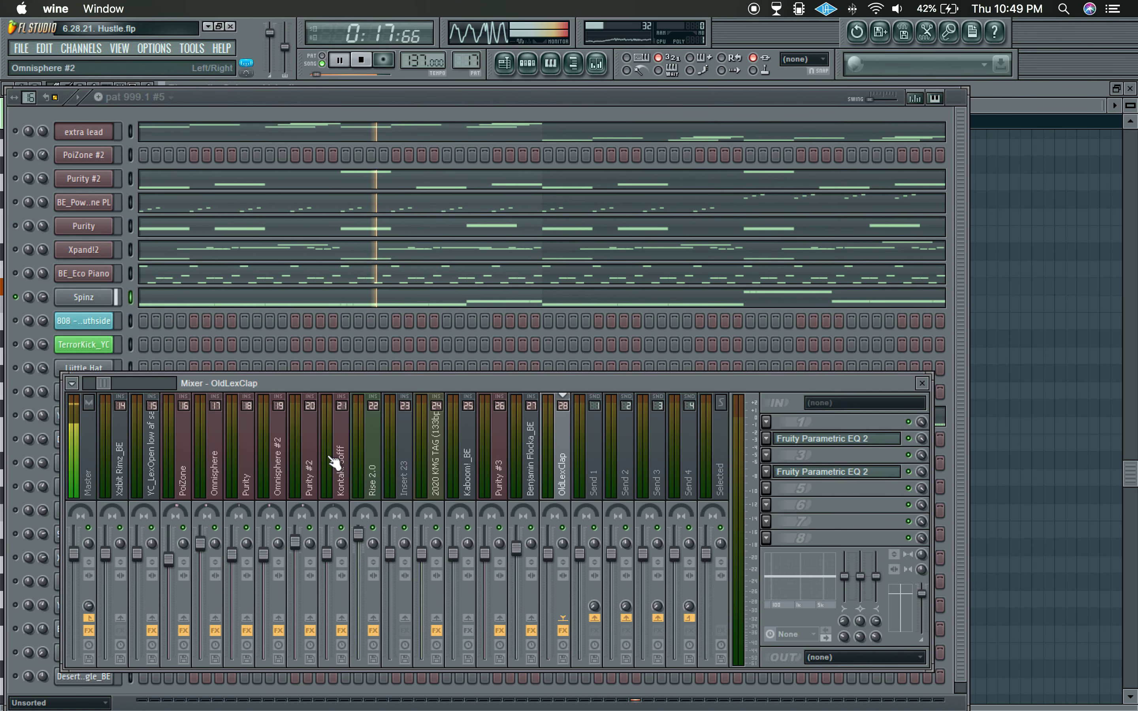
{"action": "left_click", "coordinate": [403, 469]}
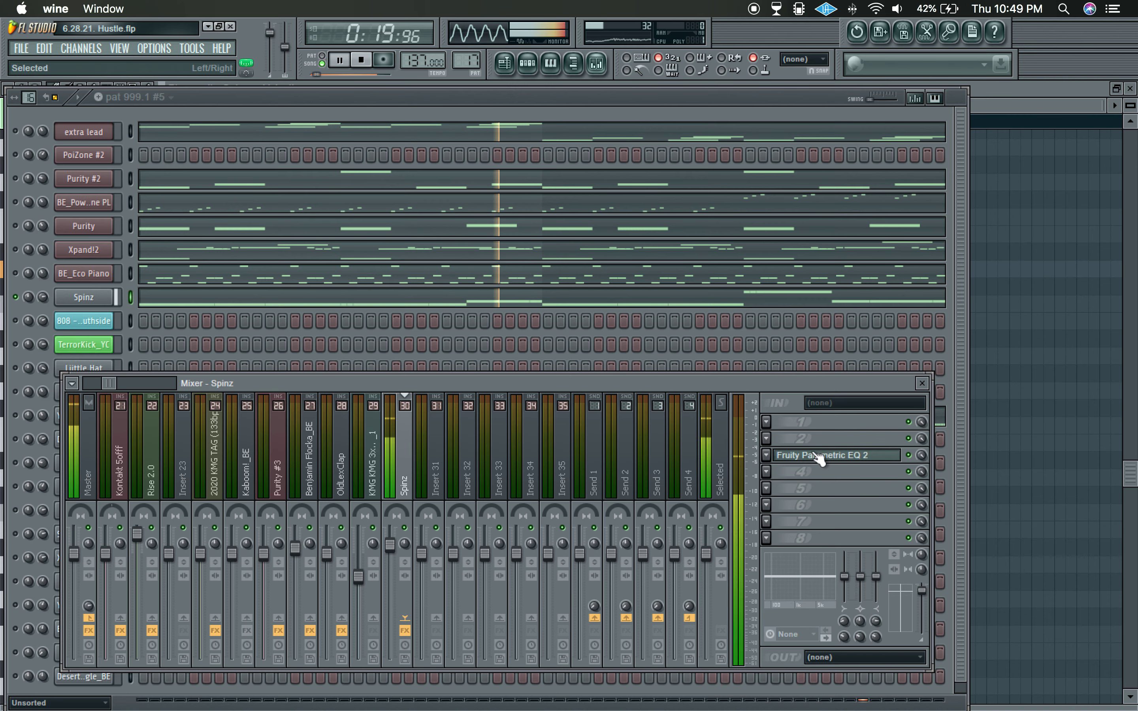
{"action": "left_click", "coordinate": [819, 459]}
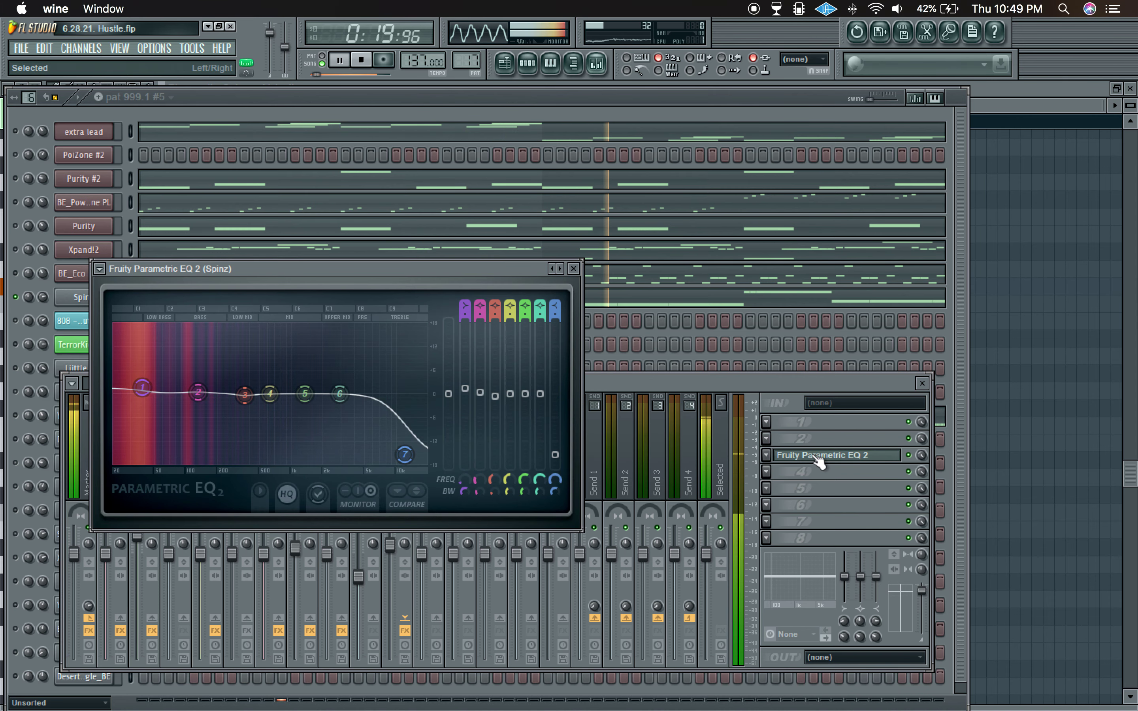
{"action": "left_click", "coordinate": [551, 187]}
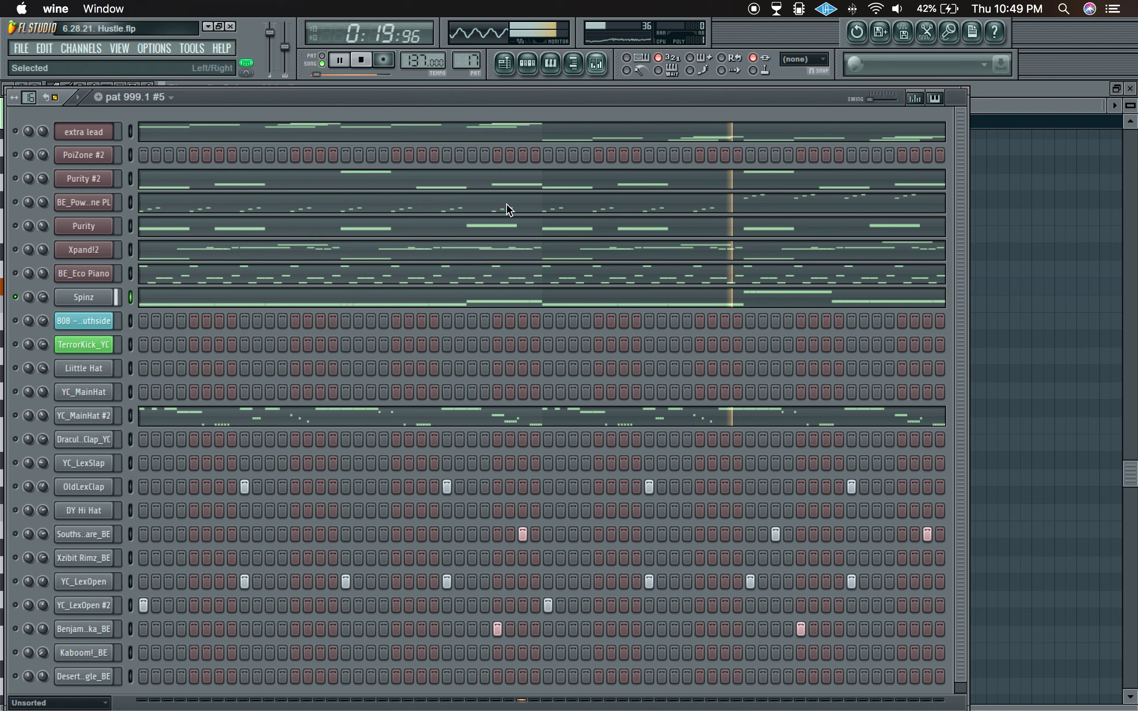
Unsolo the Spinz channel, examine the YC_MainHat #2 hi-hat notes in the piano roll, and return to the playlist
{"action": "right_click", "coordinate": [16, 296]}
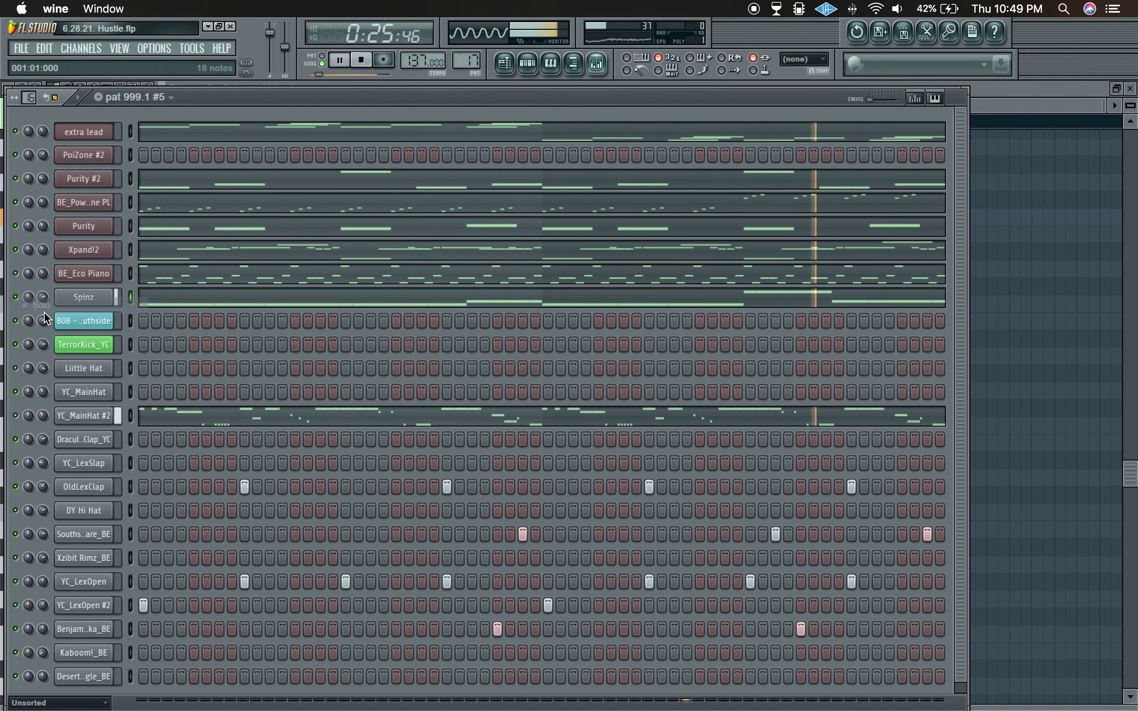
{"action": "left_click", "coordinate": [271, 420]}
{"action": "scroll", "coordinate": [431, 122], "scroll_direction": "down", "scroll_amount": 5}
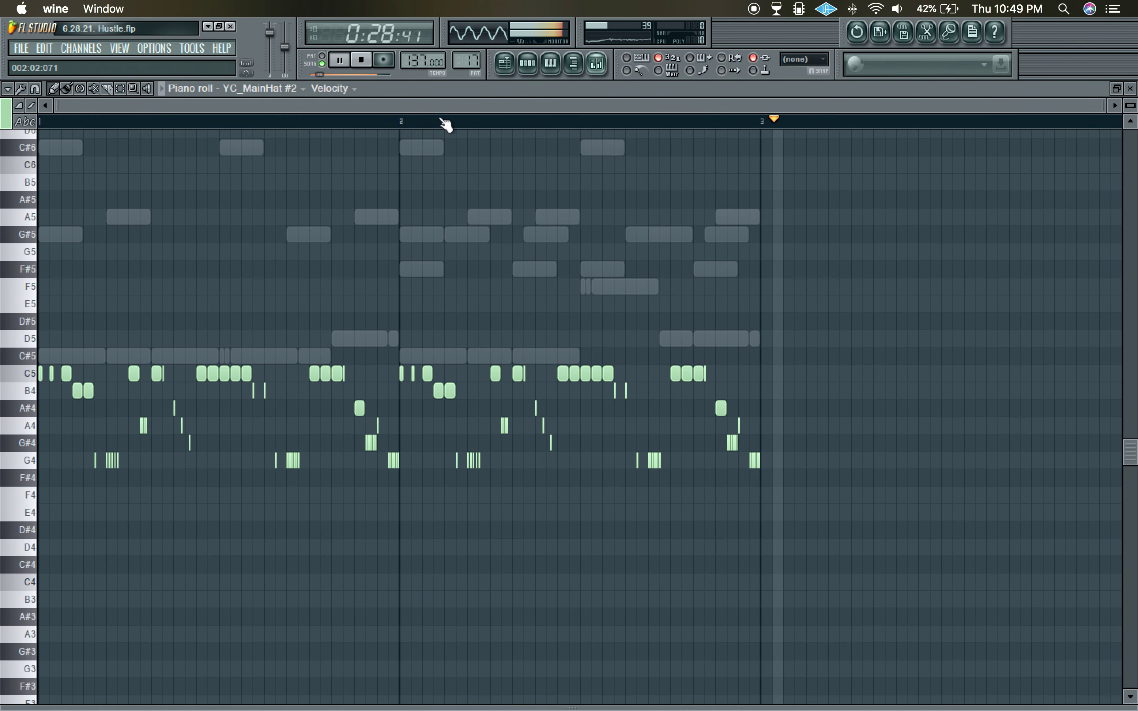
{"action": "left_click", "coordinate": [505, 65]}
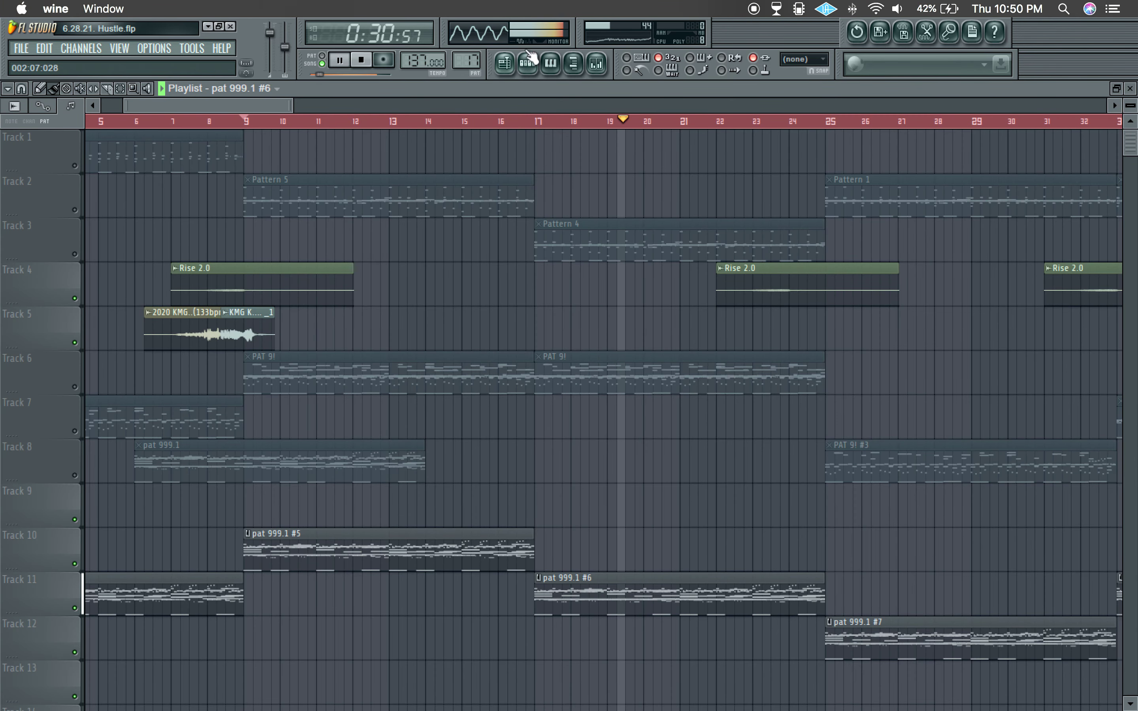
Examine the YC_MainHat #2 hi-hat notes across both bars up close in the piano roll
{"action": "left_click", "coordinate": [536, 67]}
{"action": "left_click", "coordinate": [551, 65]}
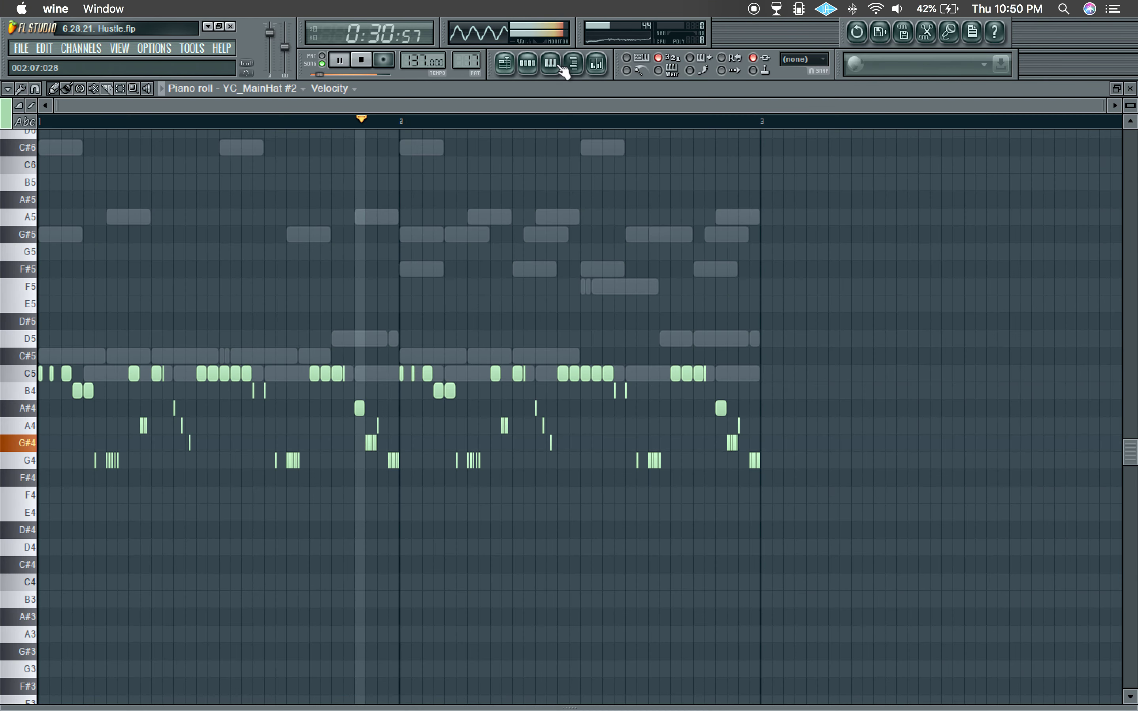
{"action": "scroll", "coordinate": [433, 124], "scroll_direction": "up", "scroll_amount": 2}
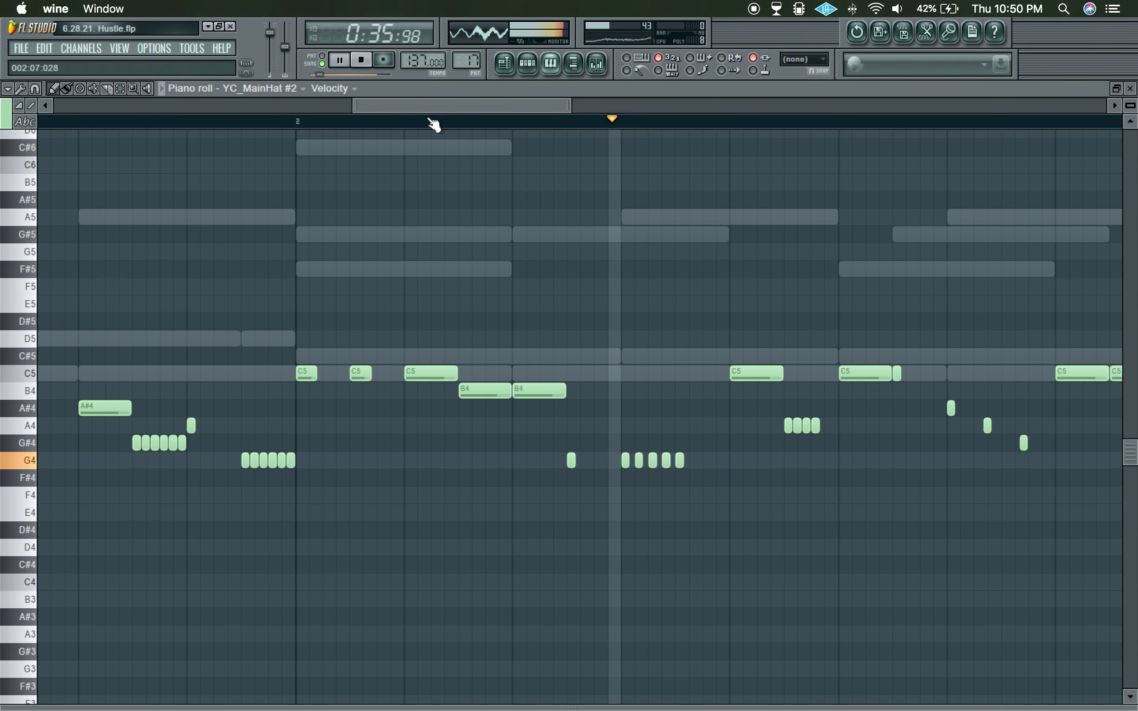
{"action": "scroll", "coordinate": [433, 123], "scroll_direction": "down", "scroll_amount": 5}
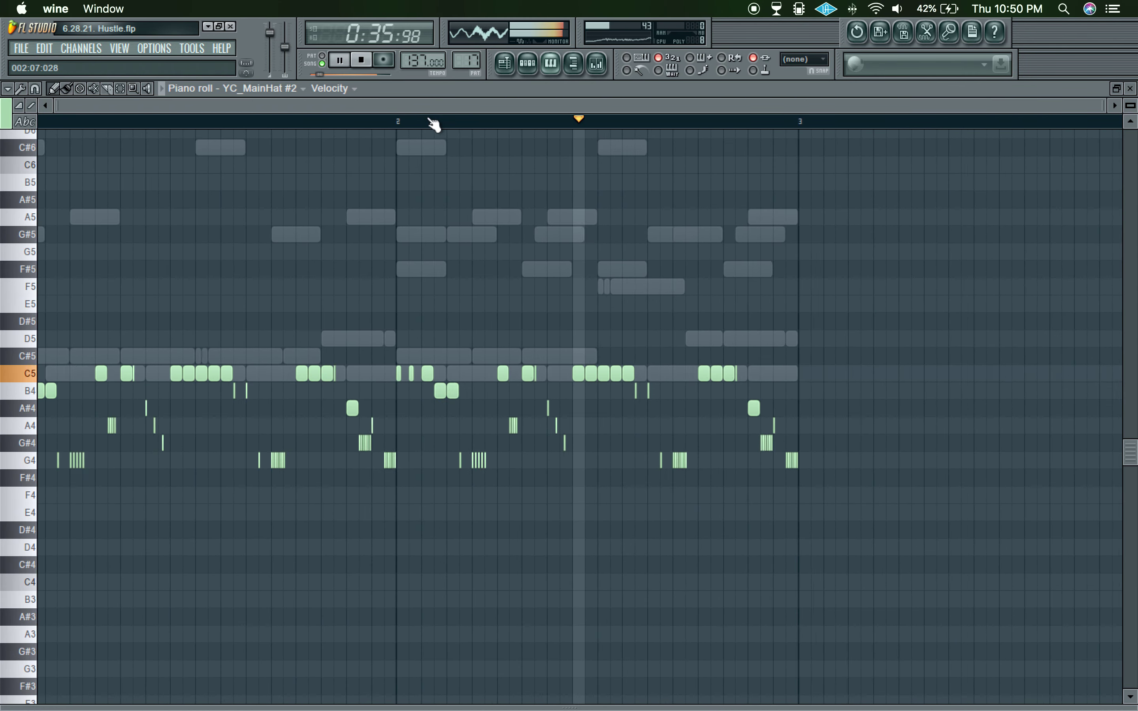
{"action": "scroll", "coordinate": [691, 127], "scroll_direction": "up", "scroll_amount": 3}
{"action": "scroll", "coordinate": [691, 126], "scroll_direction": "up", "scroll_amount": 2}
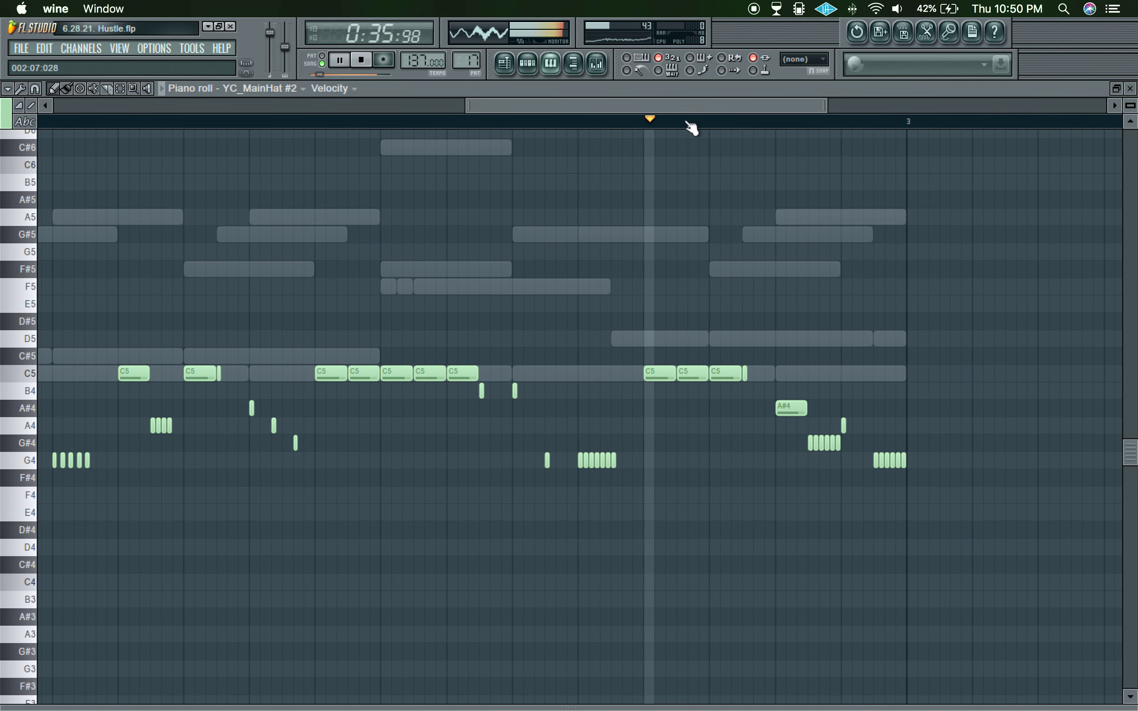
{"action": "scroll", "coordinate": [858, 125], "scroll_direction": "up", "scroll_amount": 3}
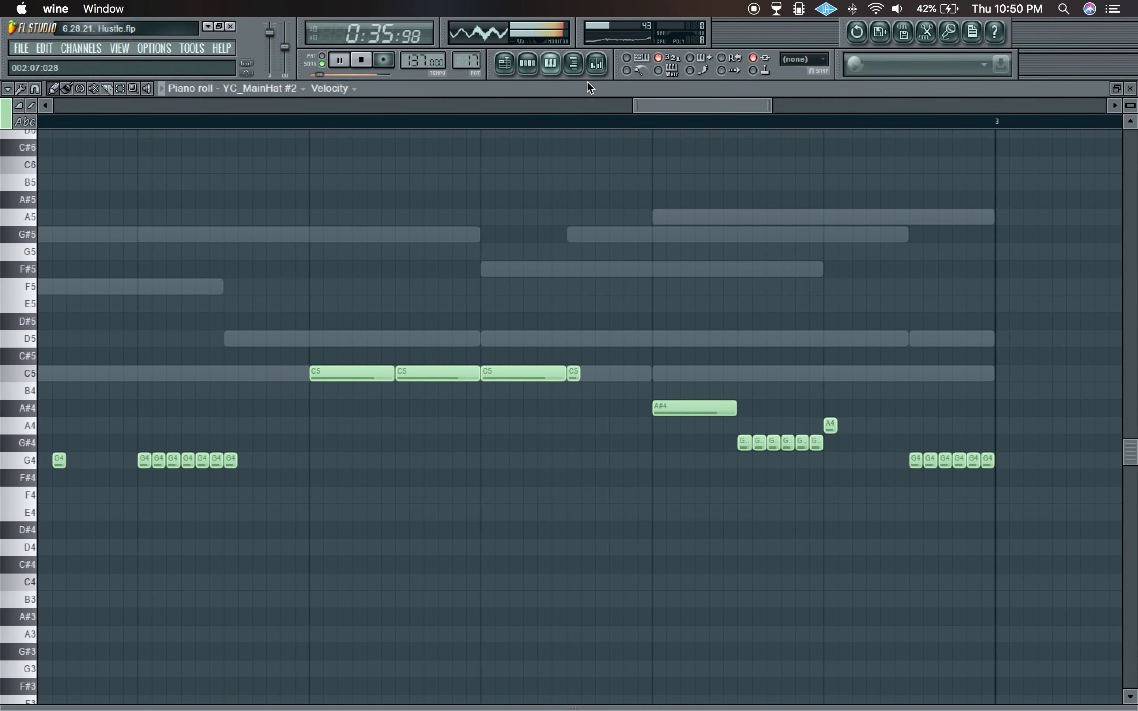
Return to the playlist and look over the arrangement of the pat 999.1 pattern clips
{"action": "left_click", "coordinate": [505, 65]}
{"action": "scroll", "coordinate": [553, 121], "scroll_direction": "down", "scroll_amount": 3}
{"action": "scroll", "coordinate": [325, 122], "scroll_direction": "down", "scroll_amount": 3}
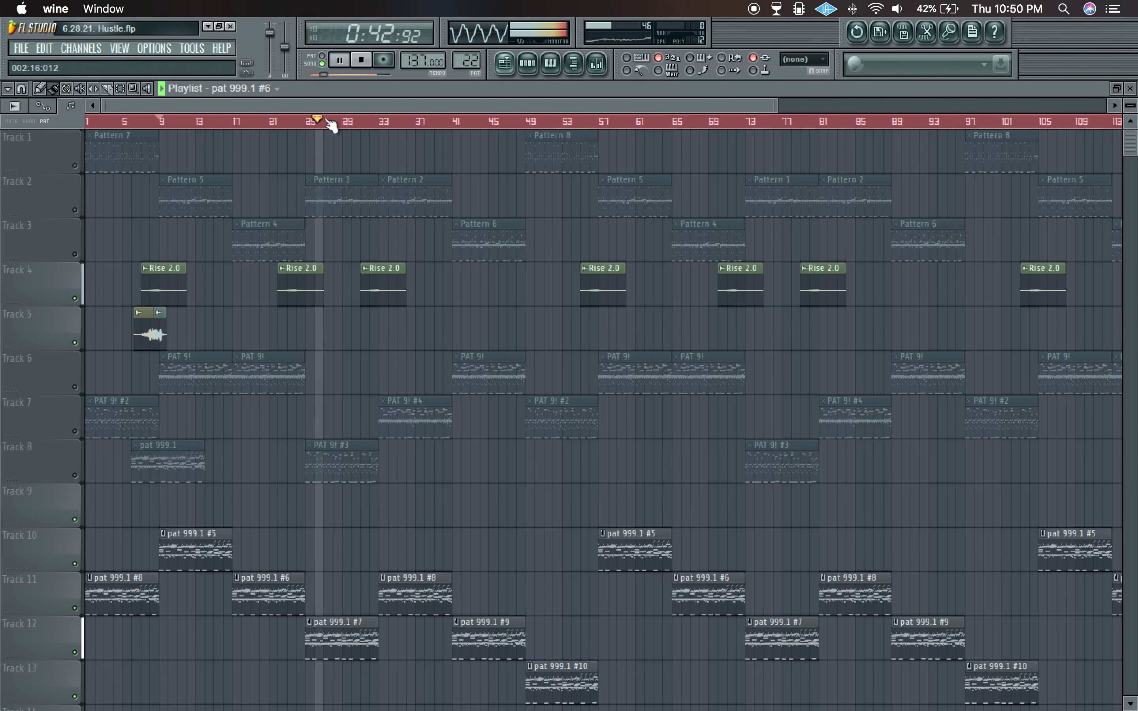
{"action": "scroll", "coordinate": [464, 119], "scroll_direction": "up", "scroll_amount": 1}
Examine the Spinz bass notes of pattern pat 999.1 #7 in the piano roll, then return to the playlist
{"action": "left_click", "coordinate": [527, 62]}
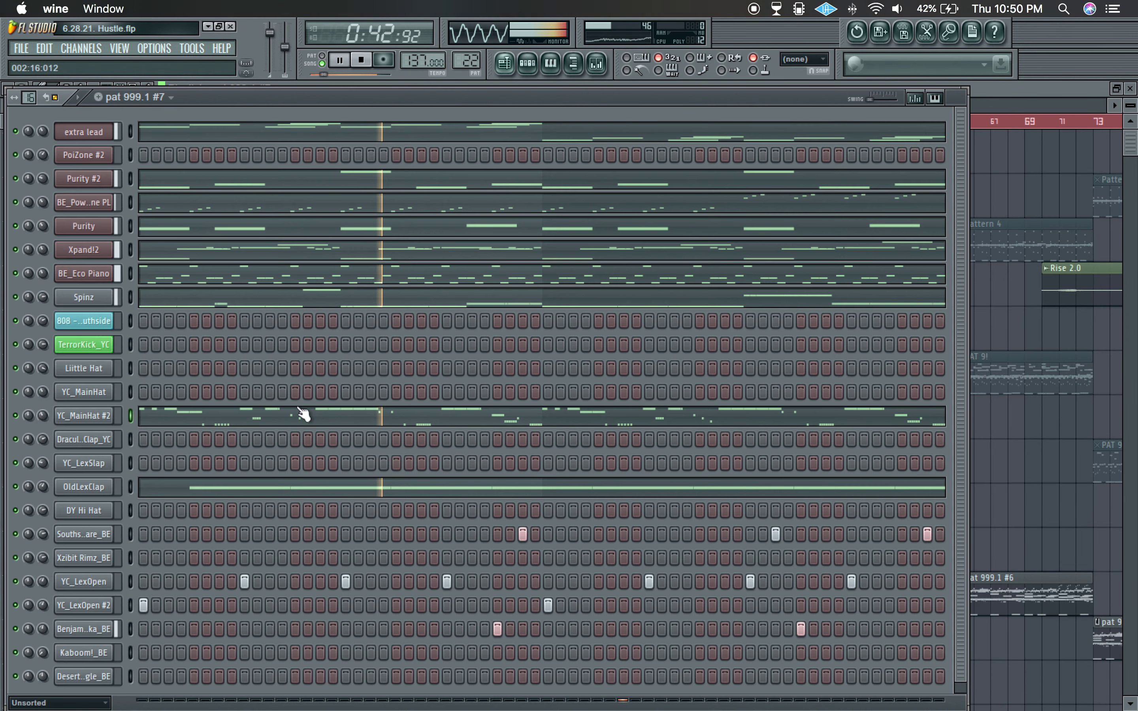
{"action": "left_click", "coordinate": [301, 304]}
{"action": "scroll", "coordinate": [371, 131], "scroll_direction": "down", "scroll_amount": 3}
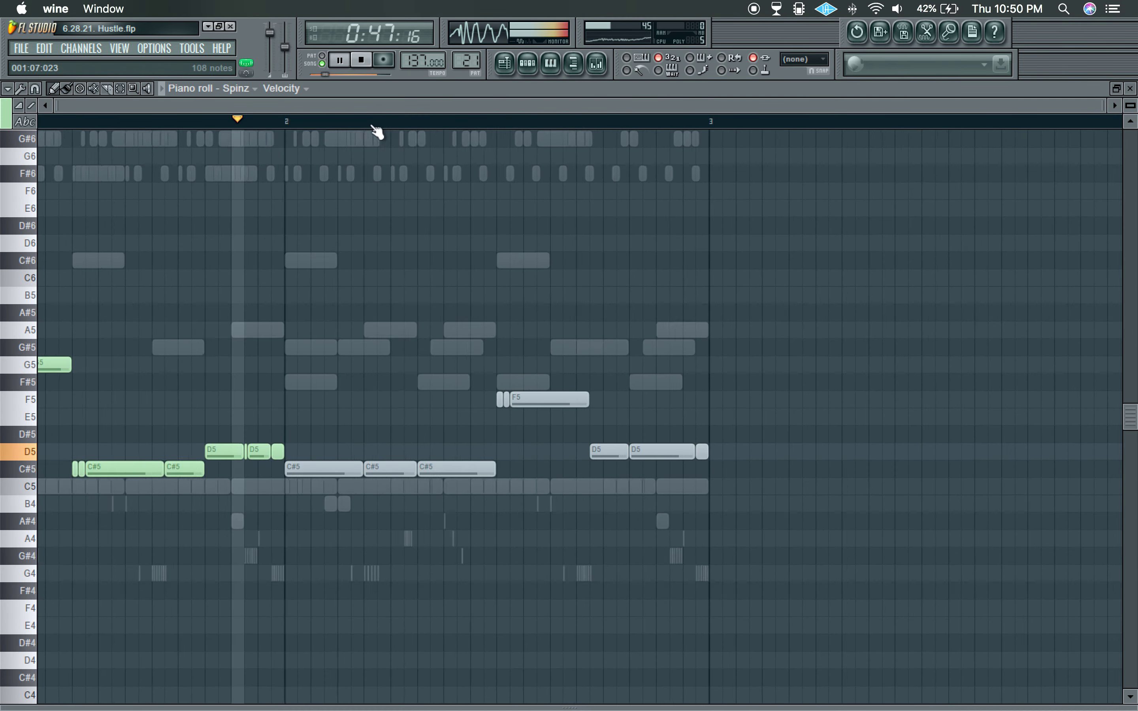
{"action": "scroll", "coordinate": [366, 131], "scroll_direction": "up", "scroll_amount": 3}
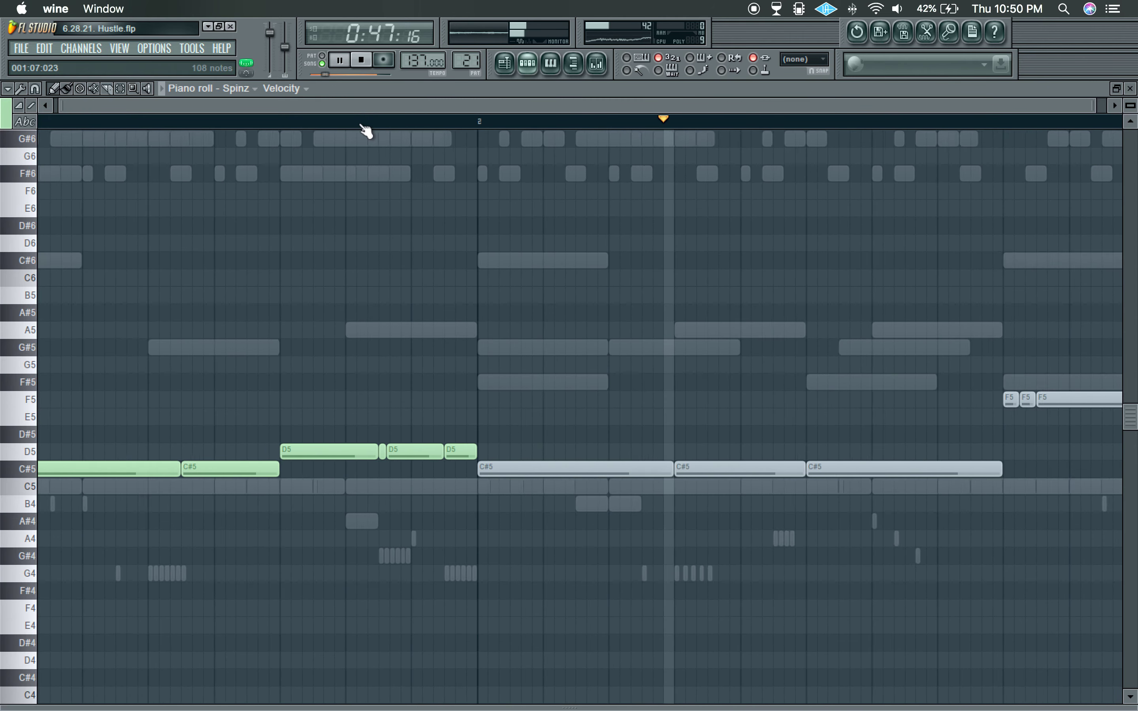
{"action": "scroll", "coordinate": [368, 128], "scroll_direction": "down", "scroll_amount": 3}
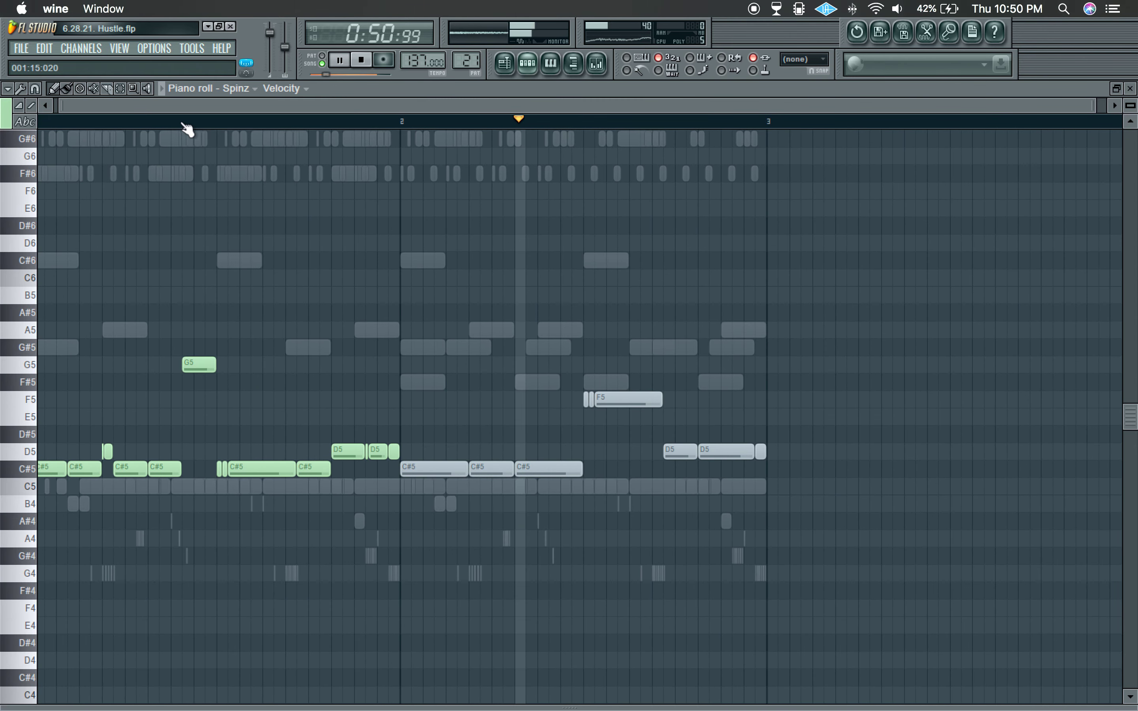
{"action": "left_click", "coordinate": [529, 66]}
{"action": "left_click", "coordinate": [512, 71]}
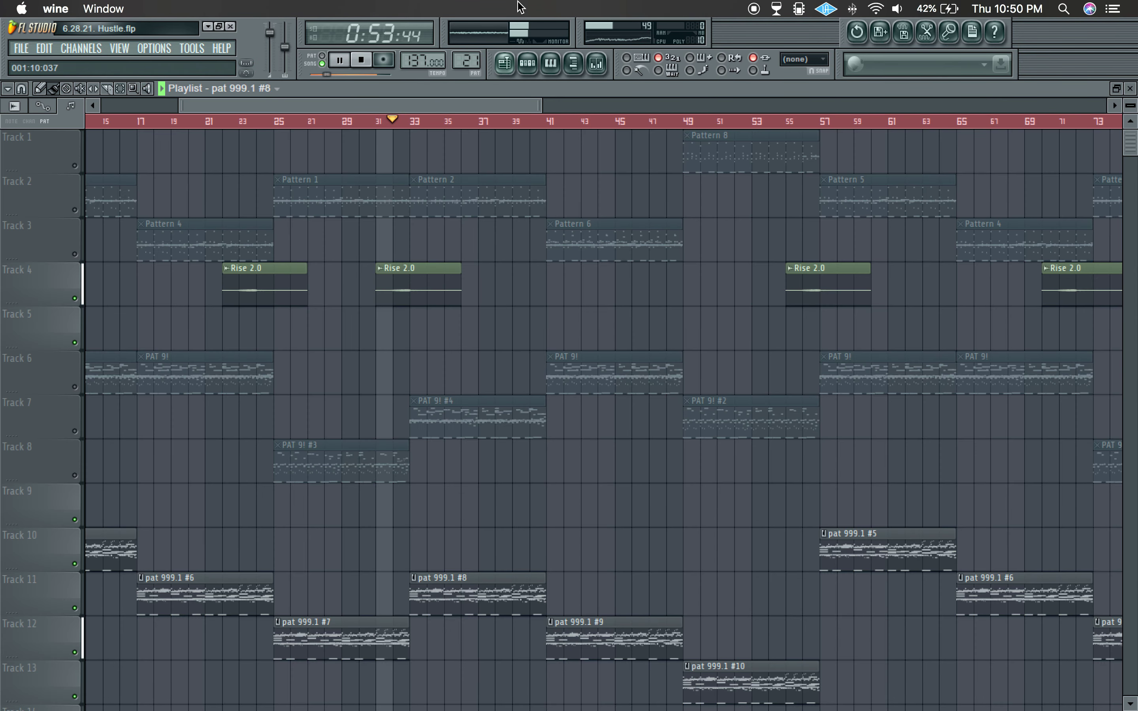
Review the channels used in pattern pat 999.1 #8 and check where its clip sits in the playlist
{"action": "left_click", "coordinate": [529, 66]}
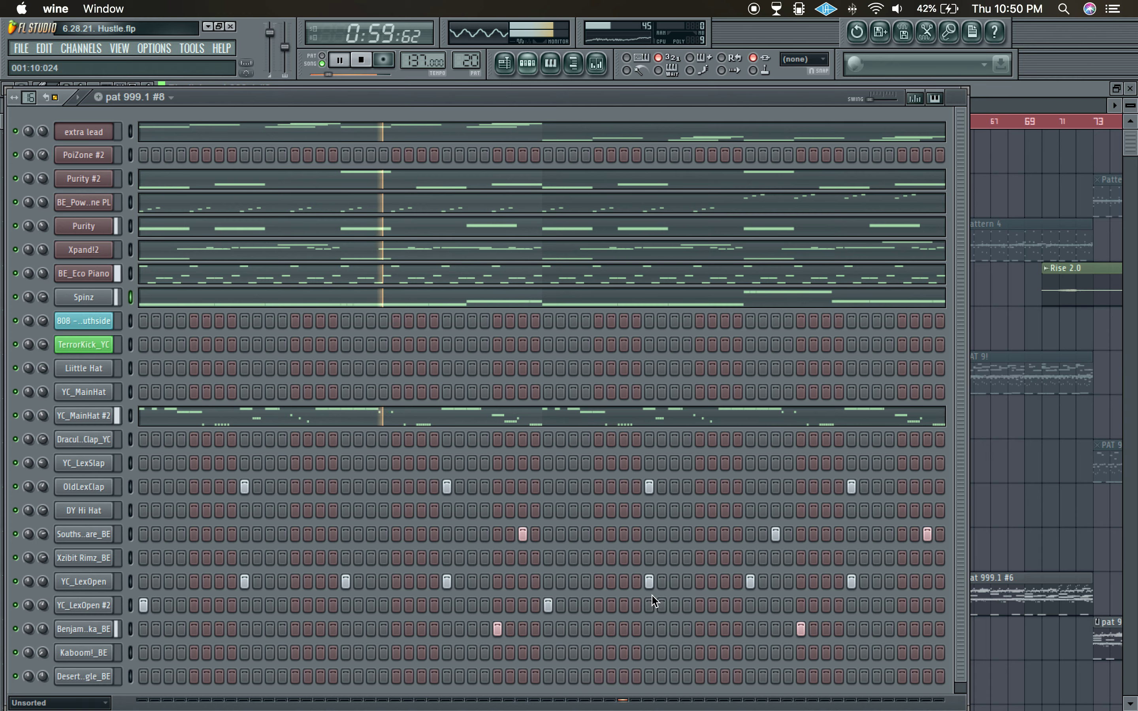
{"action": "left_click", "coordinate": [502, 66]}
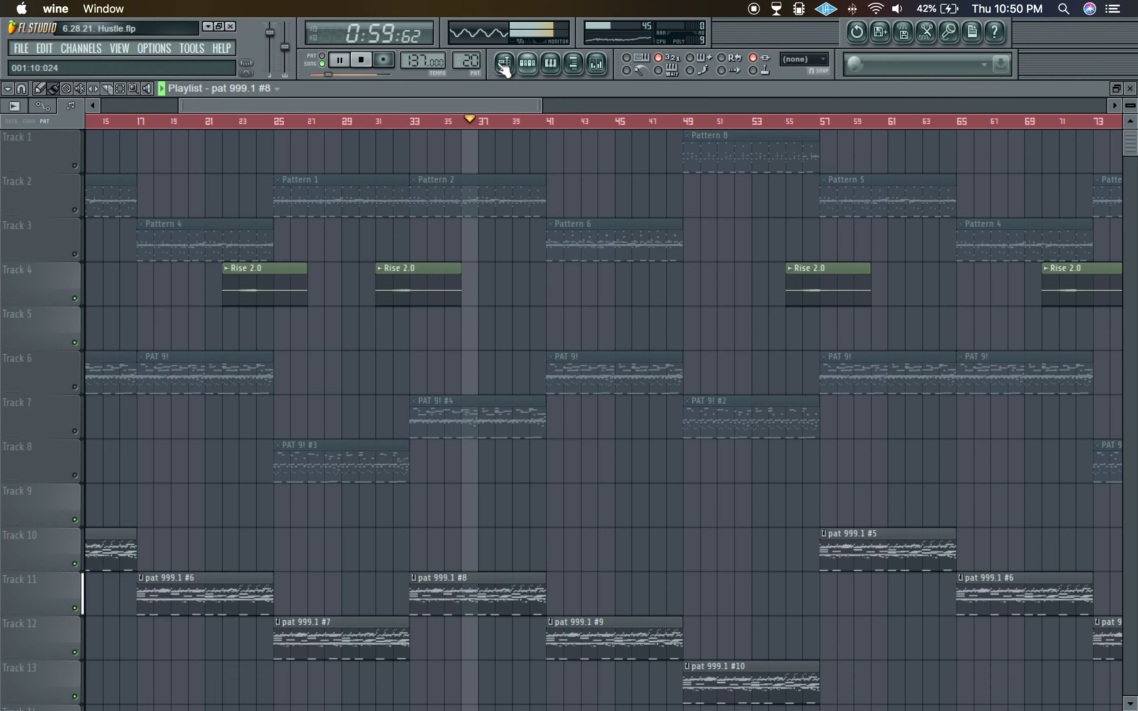
{"action": "scroll", "coordinate": [541, 514], "scroll_direction": "down", "scroll_amount": 2}
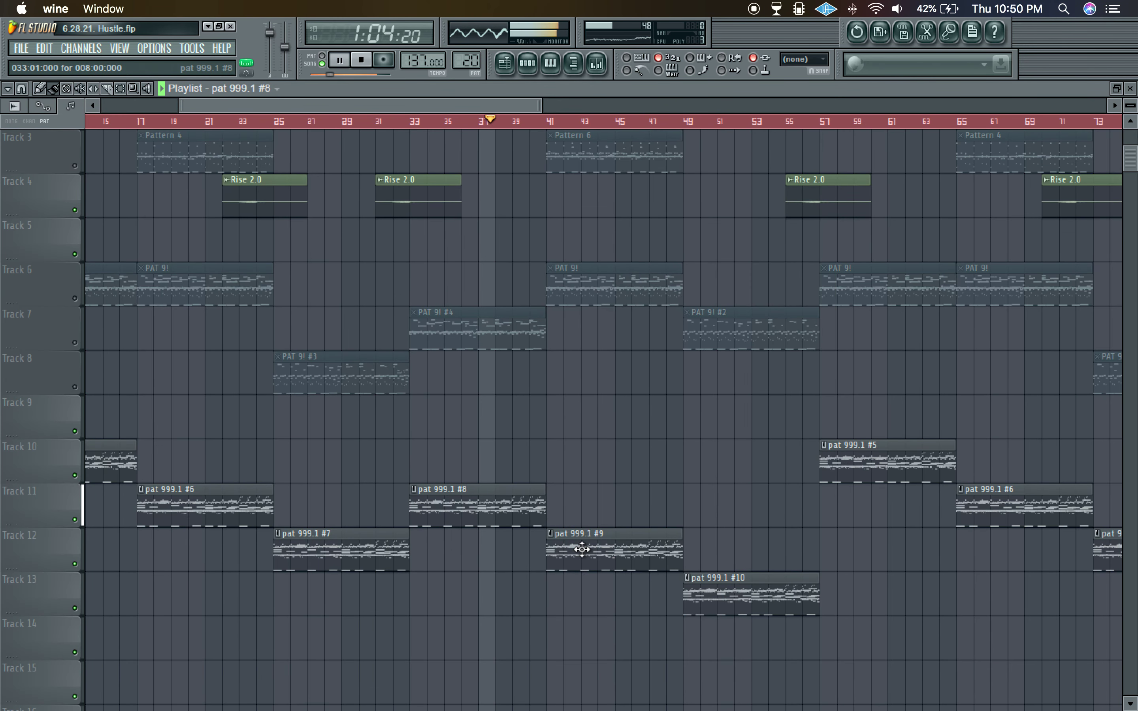
{"action": "left_click", "coordinate": [527, 64]}
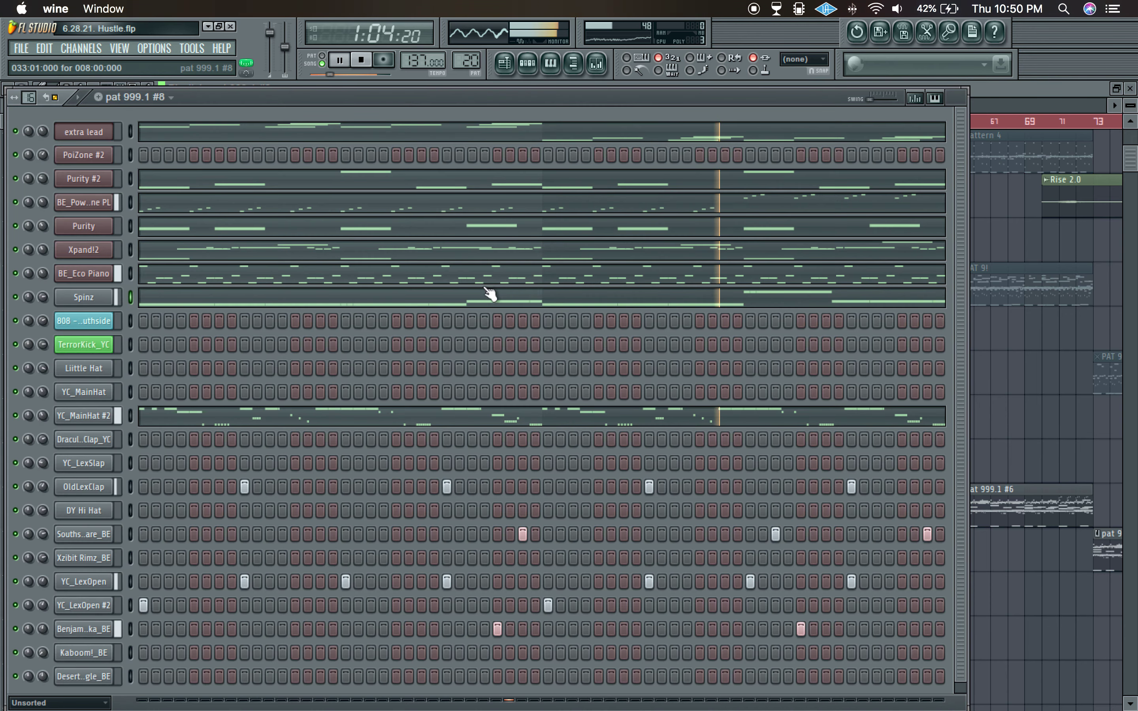
{"action": "left_click", "coordinate": [539, 66]}
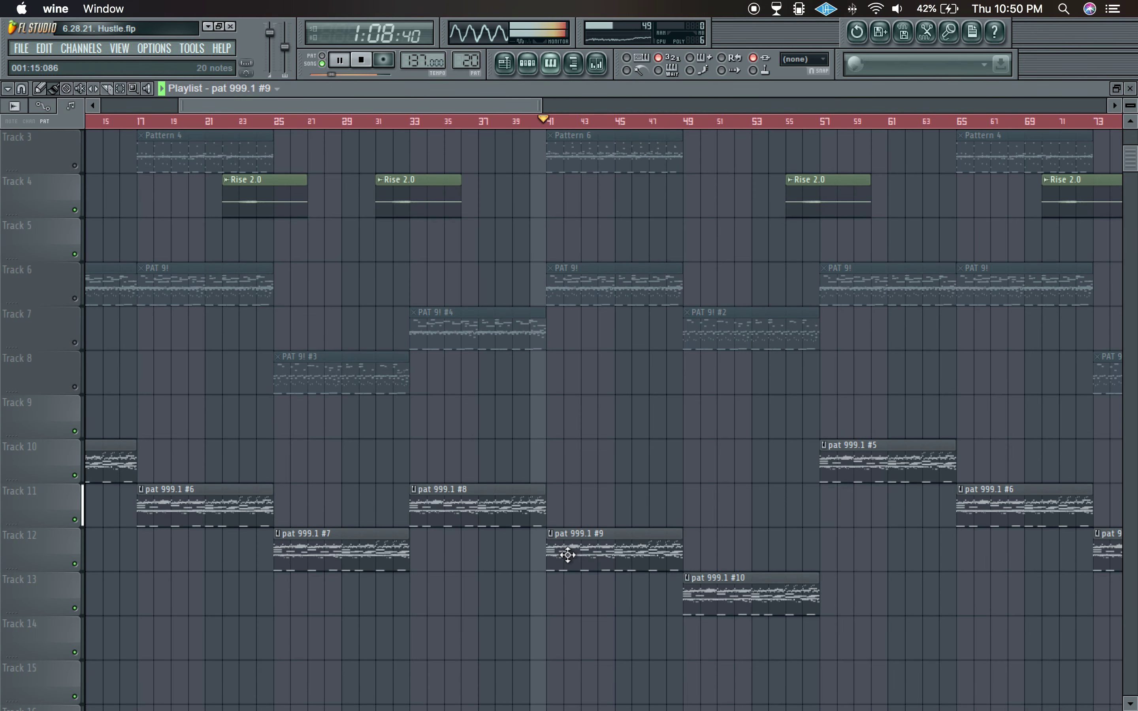
Examine the extra lead notes of pattern pat 999.1 #9 in the piano roll
{"action": "left_click", "coordinate": [530, 63]}
{"action": "left_click", "coordinate": [272, 129]}
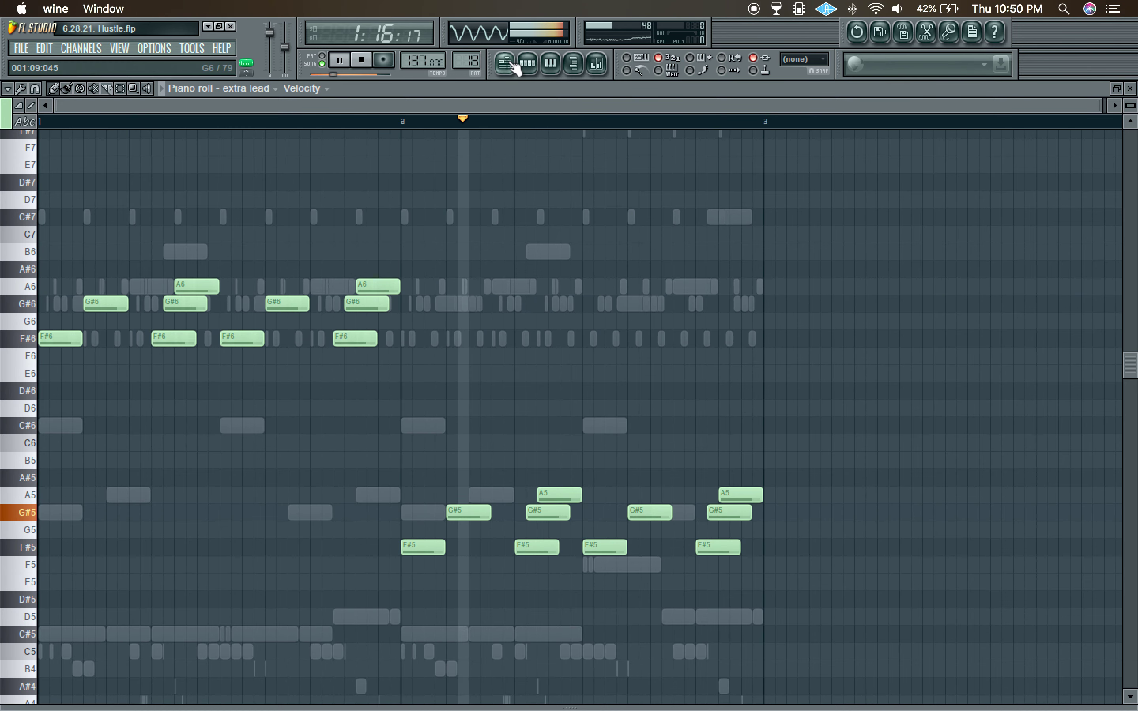
{"action": "left_click", "coordinate": [515, 66]}
Examine the Spinz bass notes of pattern pat 999.1 #9 in the piano roll, then return to the playlist
{"action": "left_click", "coordinate": [545, 63]}
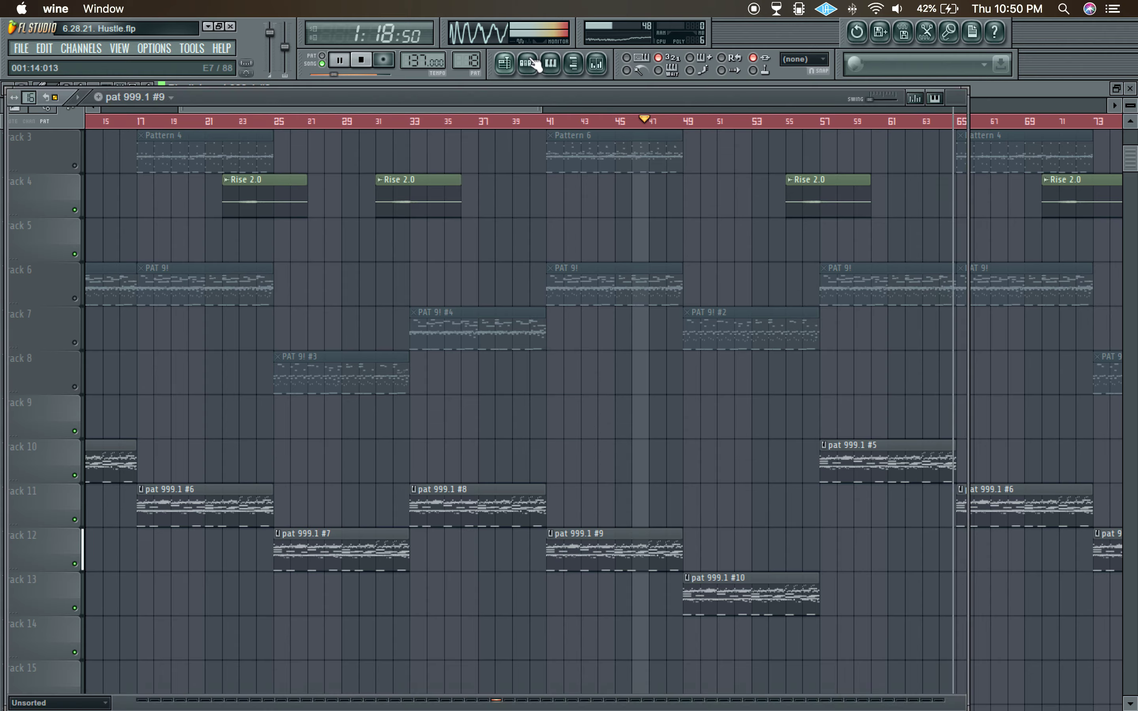
{"action": "left_click", "coordinate": [380, 297]}
{"action": "scroll", "coordinate": [462, 125], "scroll_direction": "down", "scroll_amount": 4}
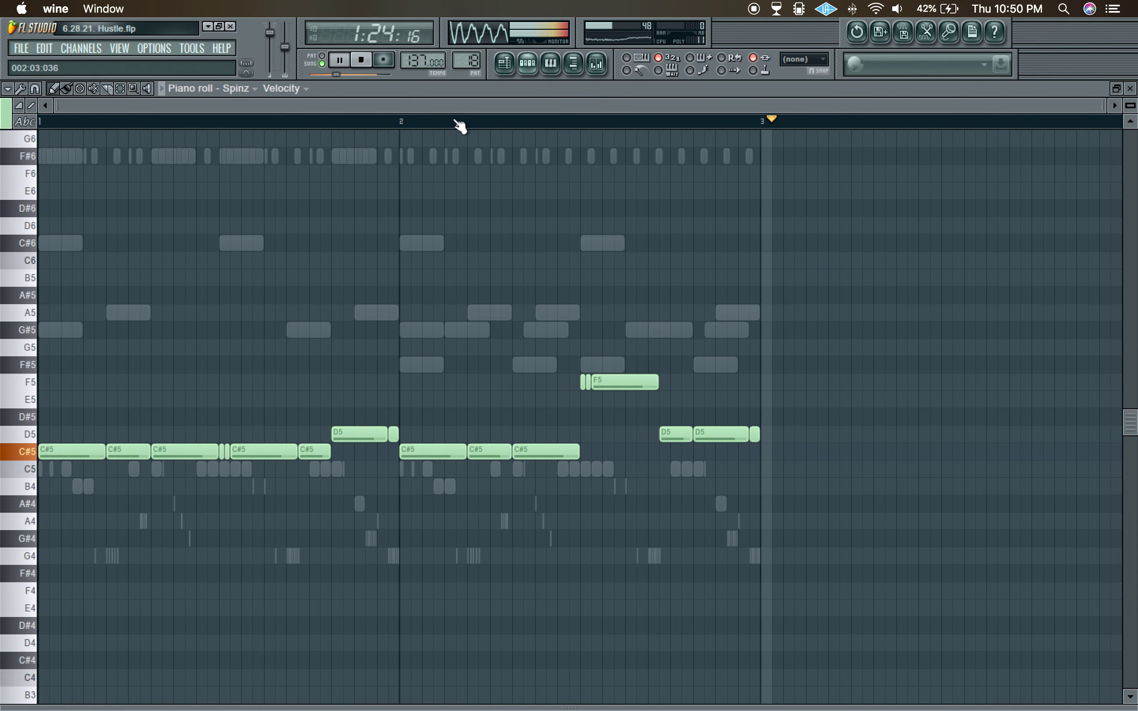
{"action": "left_click", "coordinate": [514, 64]}
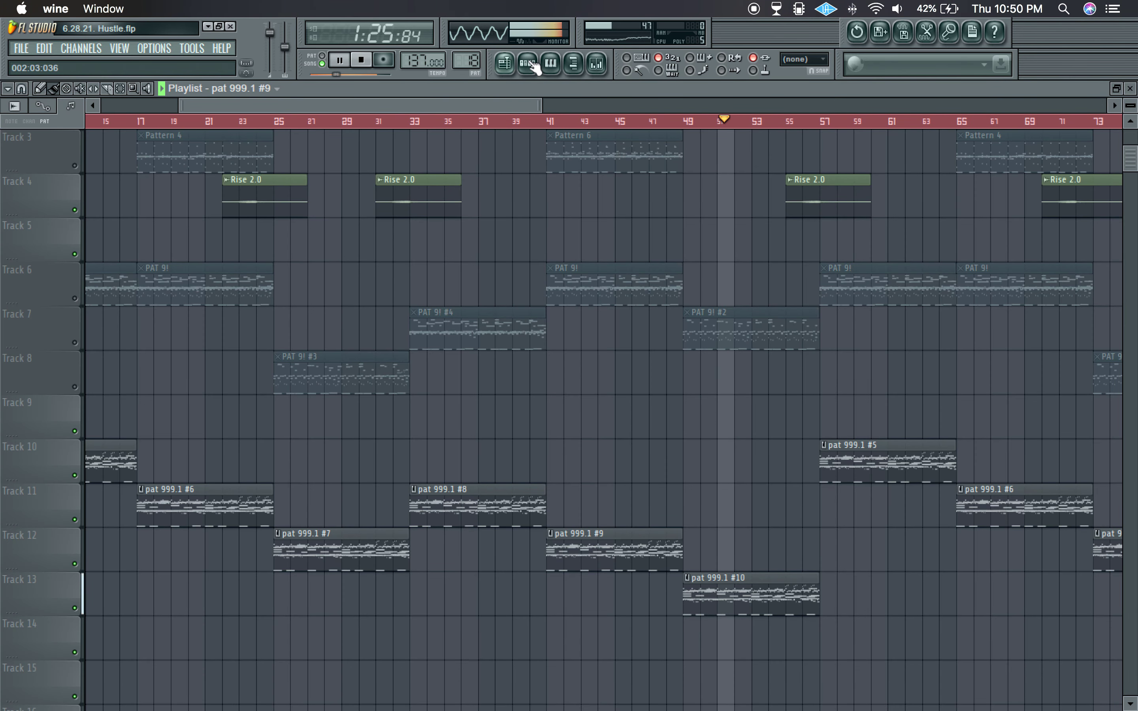
Review the channels used in pattern pat 999.1 #10 during song playback, then return to the playlist
{"action": "left_click", "coordinate": [534, 66]}
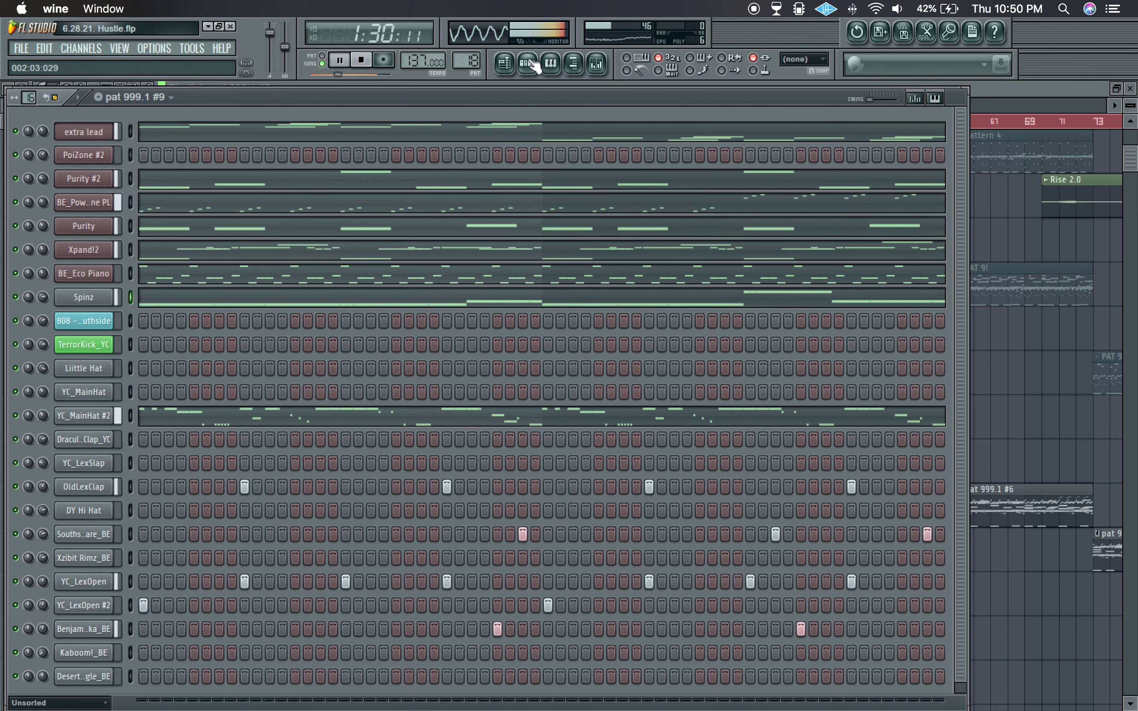
{"action": "left_click", "coordinate": [1011, 91]}
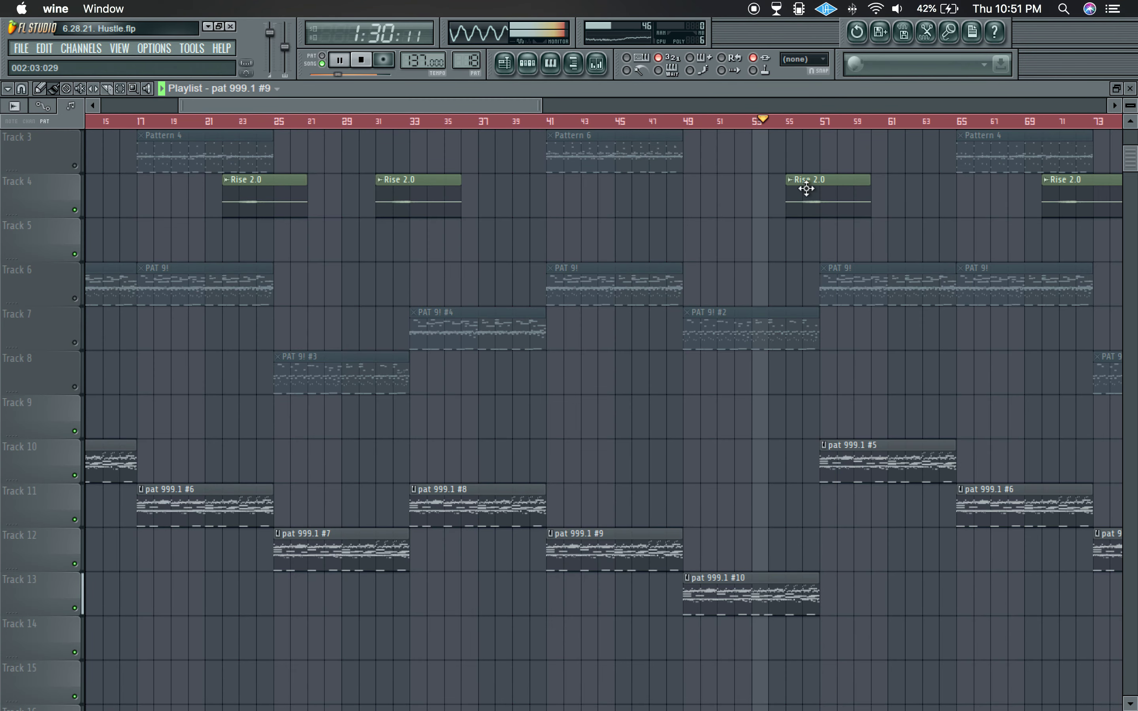
{"action": "left_click", "coordinate": [527, 64]}
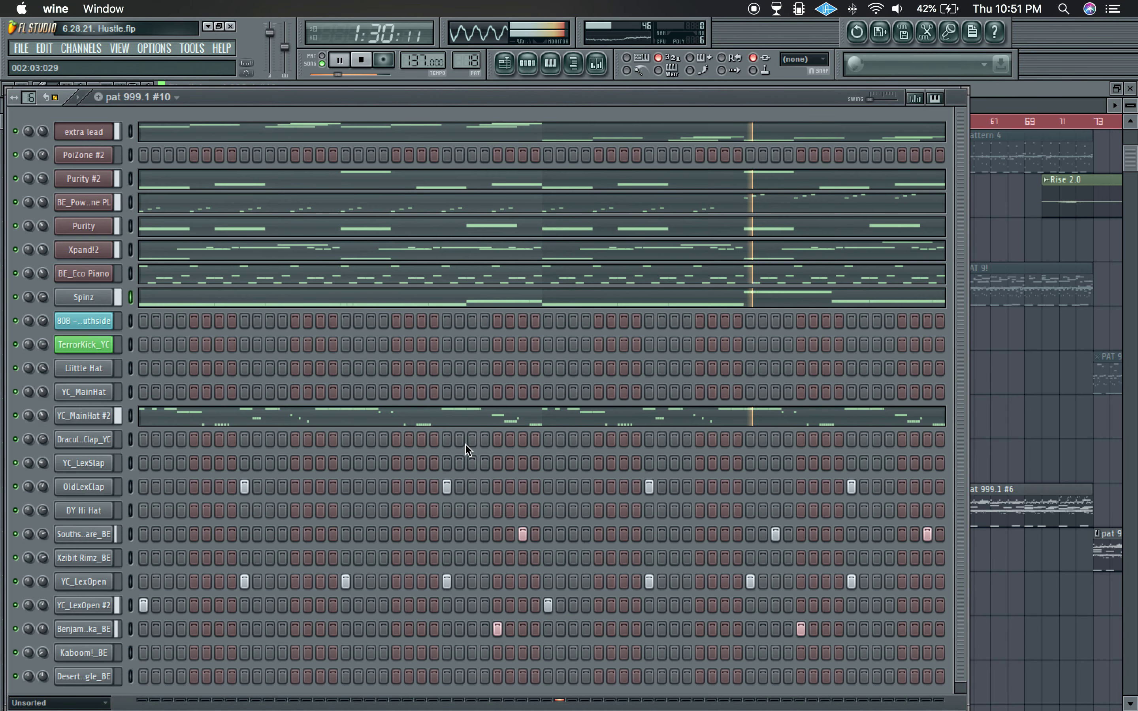
{"action": "left_click", "coordinate": [1013, 102]}
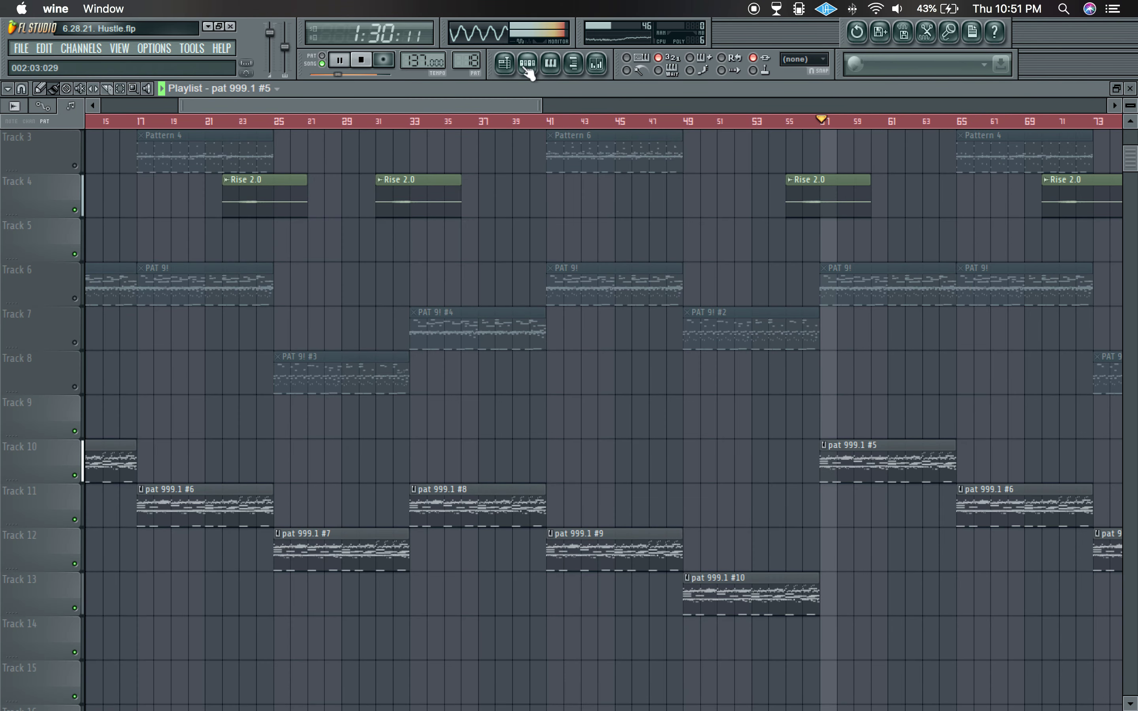
Examine the BE_Eco Piano and Xpand!2 notes of pattern pat 999.1 #5 in the piano roll
{"action": "left_click", "coordinate": [527, 64]}
{"action": "left_click", "coordinate": [318, 287]}
{"action": "scroll", "coordinate": [377, 123], "scroll_direction": "down", "scroll_amount": 2}
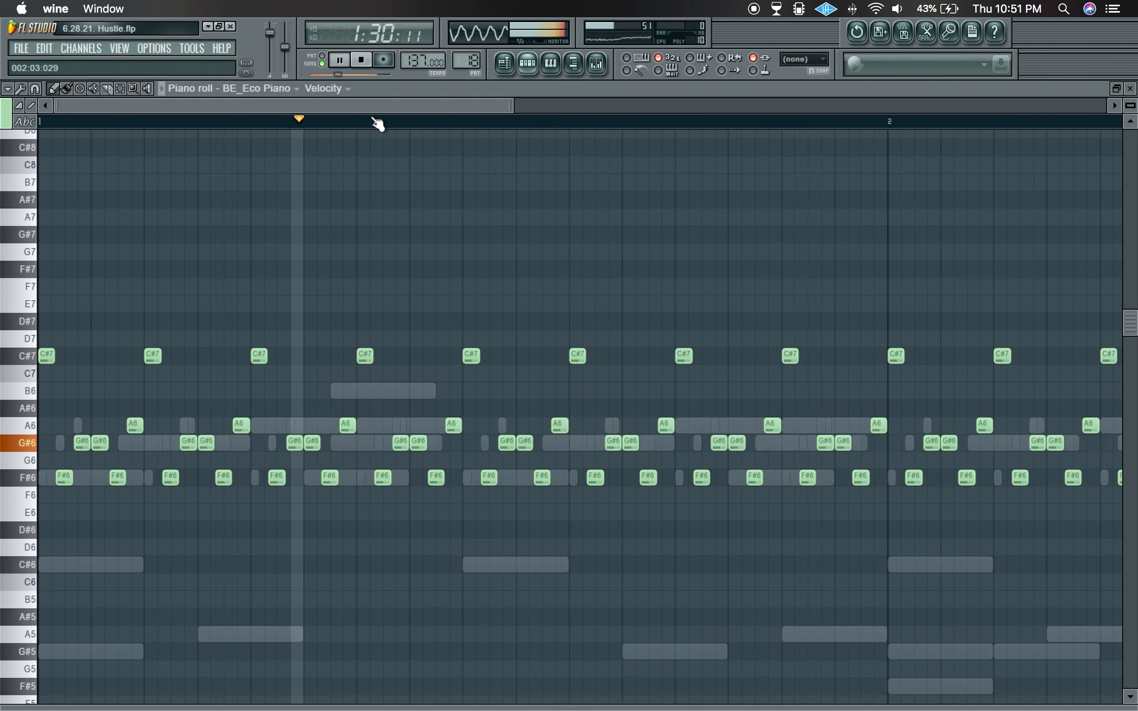
{"action": "left_click", "coordinate": [535, 67]}
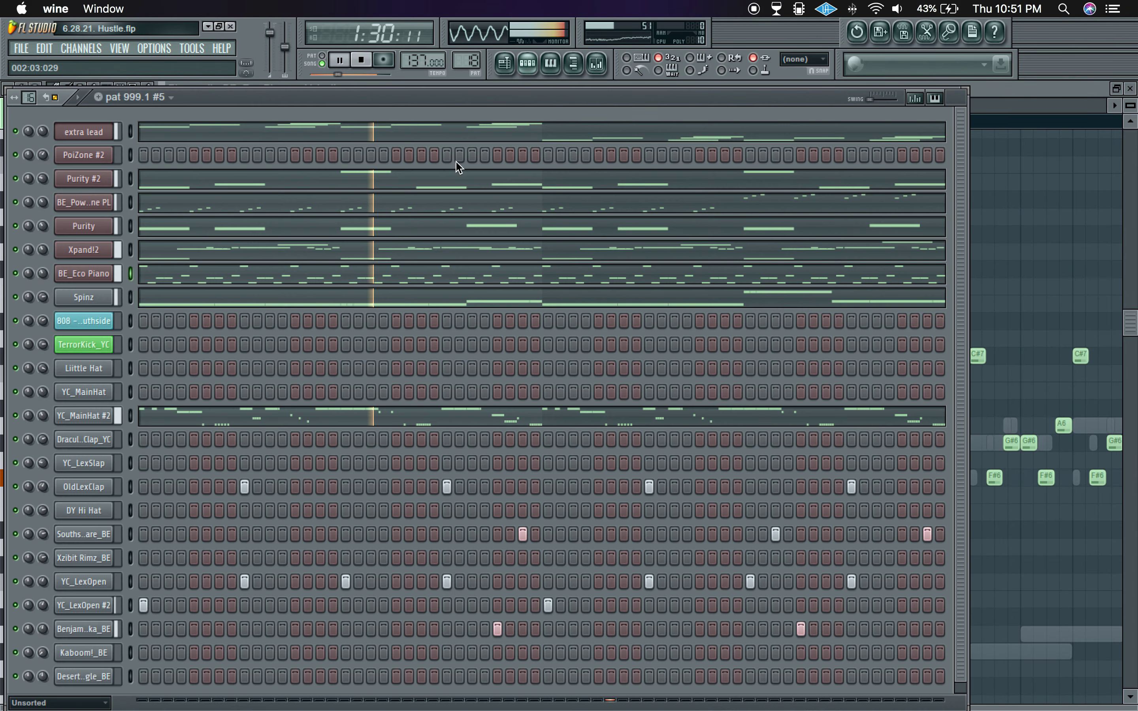
{"action": "left_click", "coordinate": [394, 262]}
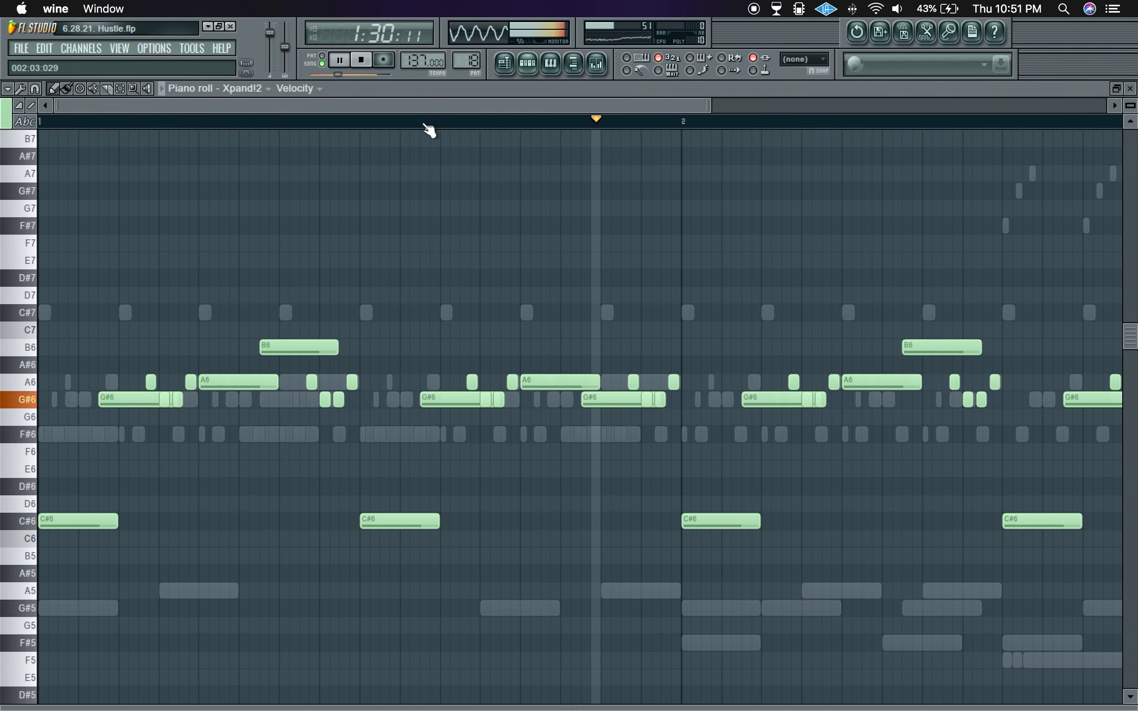
{"action": "scroll", "coordinate": [429, 130], "scroll_direction": "down", "scroll_amount": 1}
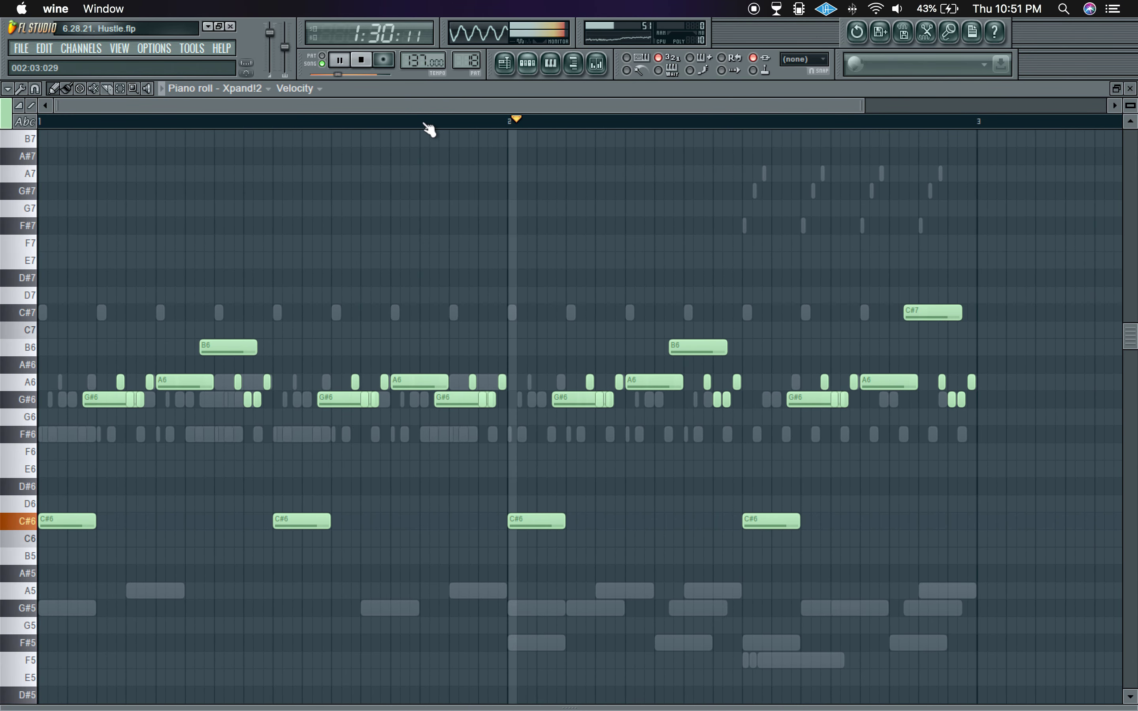
Check the sound loaded in the BE_Eco Piano channel's Xpand!2 plugin, then return to the playlist
{"action": "left_click", "coordinate": [536, 67]}
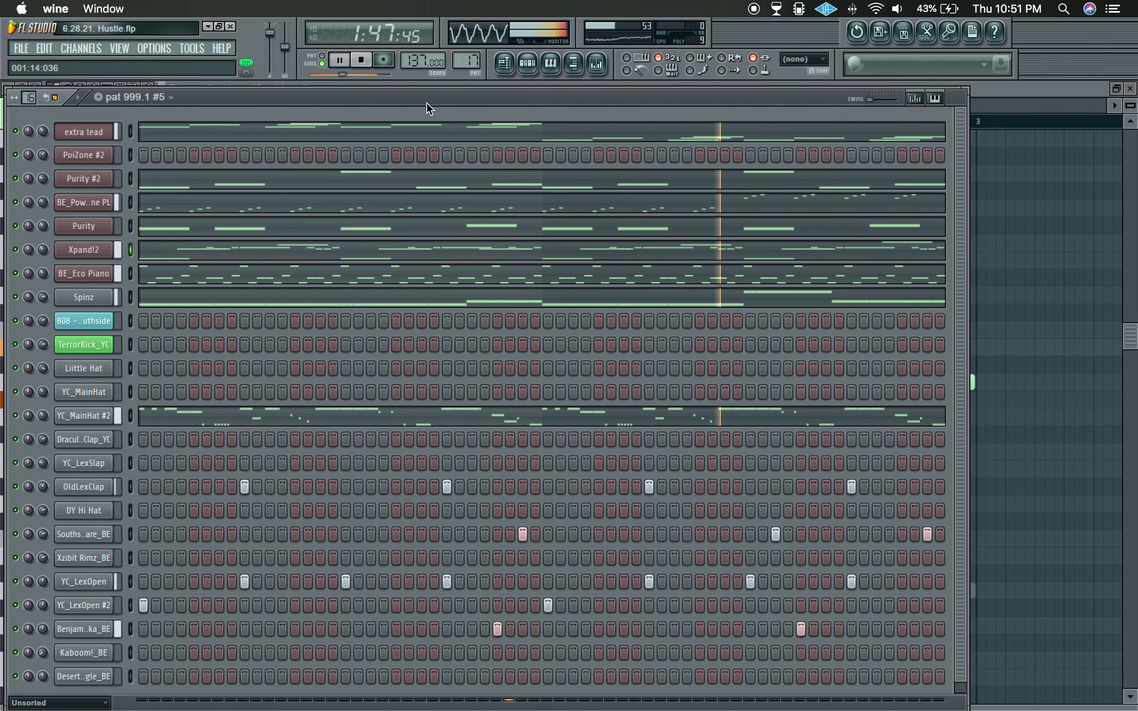
{"action": "left_click", "coordinate": [92, 279]}
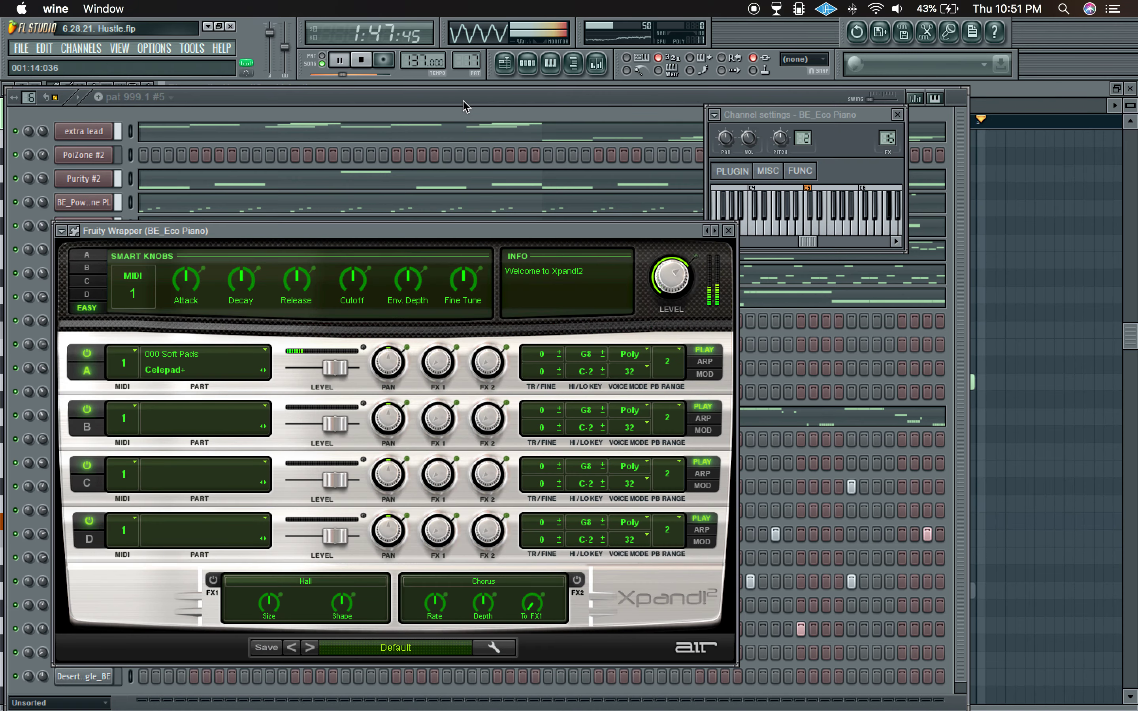
{"action": "left_click", "coordinate": [463, 103]}
{"action": "left_click", "coordinate": [505, 65]}
{"action": "scroll", "coordinate": [497, 127], "scroll_direction": "right", "scroll_amount": 5}
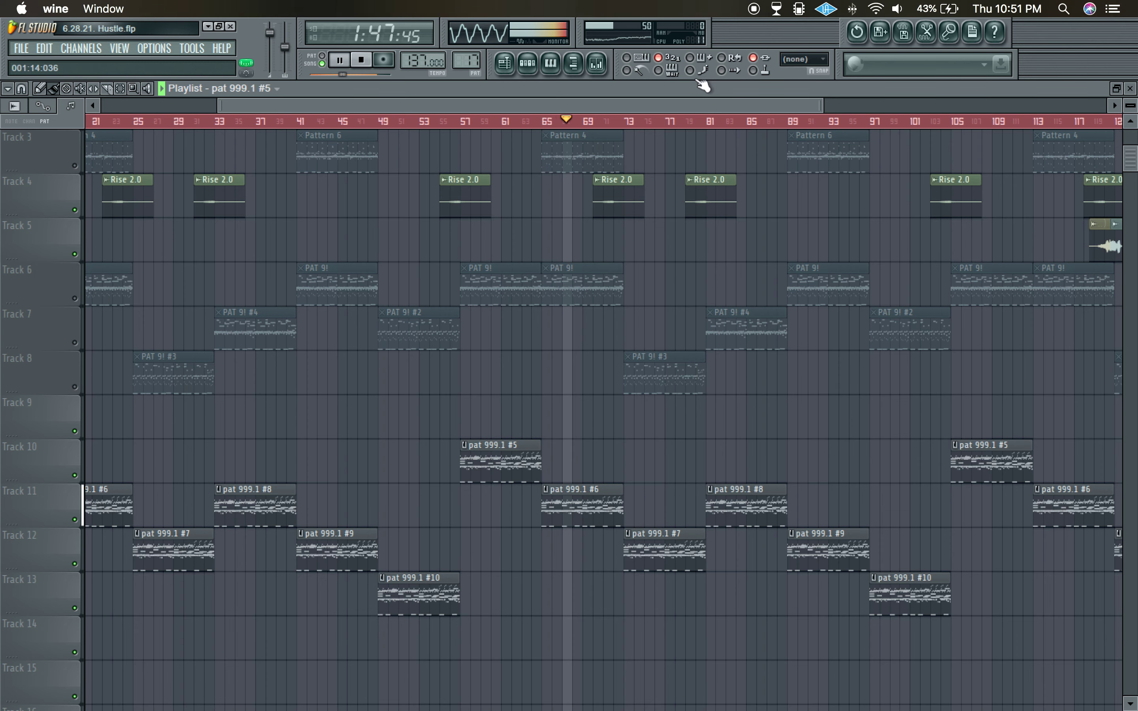
Inspect the effect chains on mixer tracks including Omnisphere, YC_LexOpen and Omnisphere #2, then close the mixer
{"action": "left_click", "coordinate": [596, 65]}
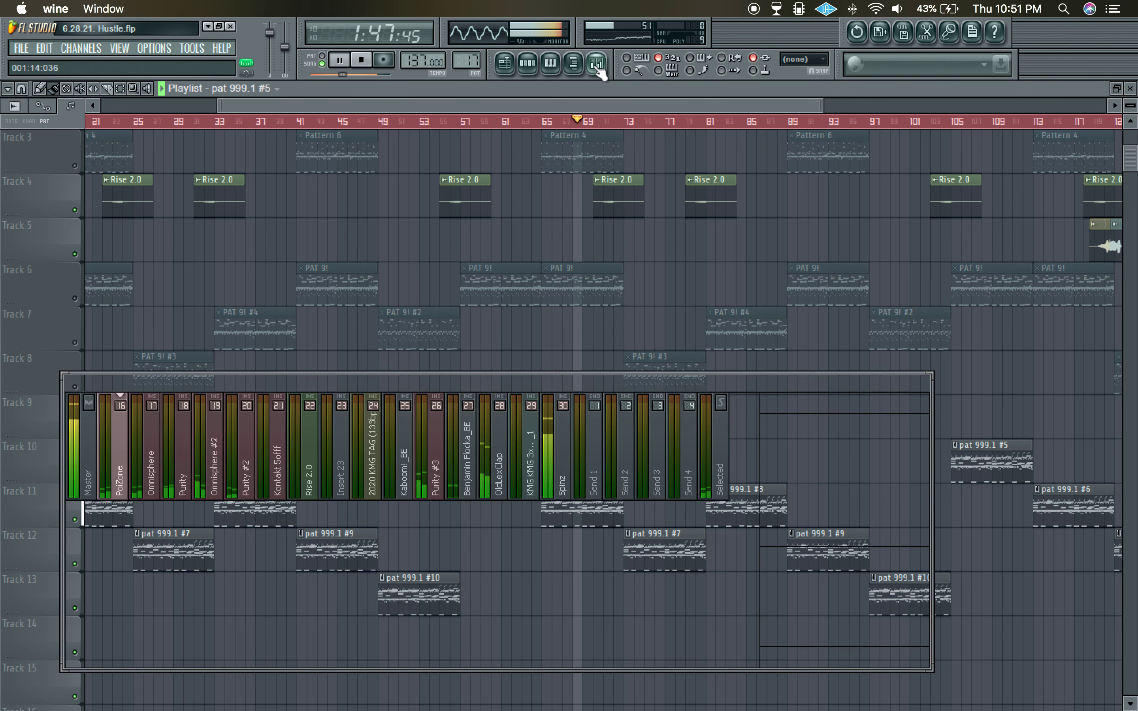
{"action": "scroll", "coordinate": [219, 474], "scroll_direction": "up", "scroll_amount": 14}
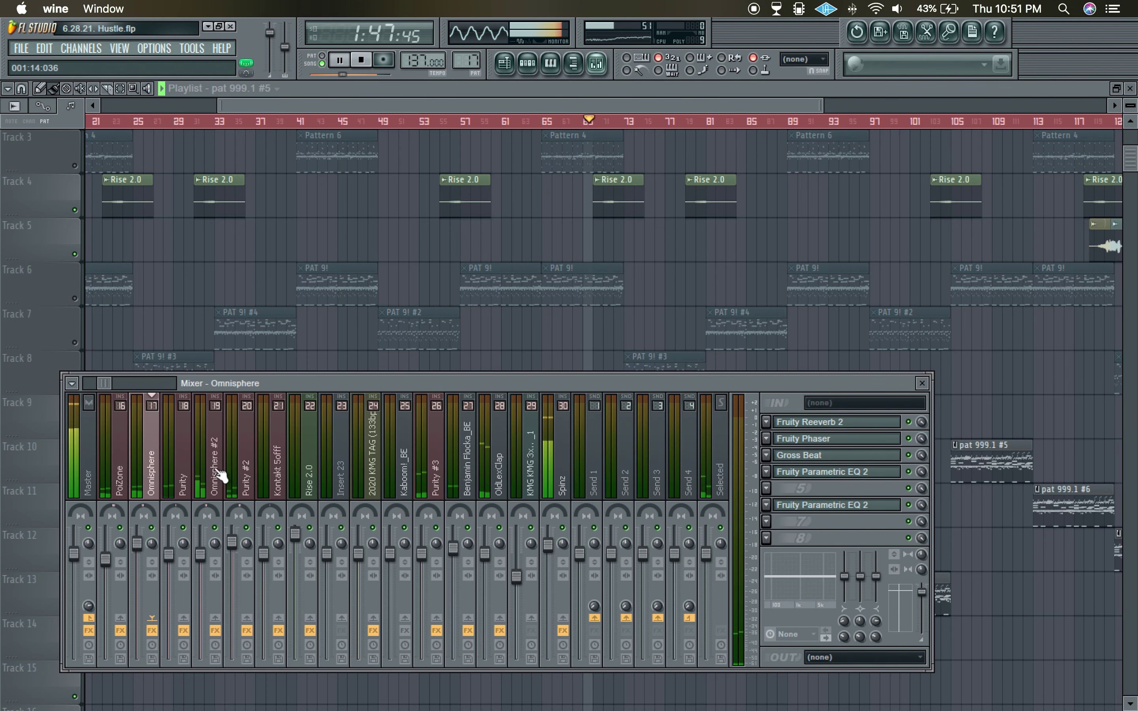
{"action": "scroll", "coordinate": [216, 479], "scroll_direction": "down", "scroll_amount": 5}
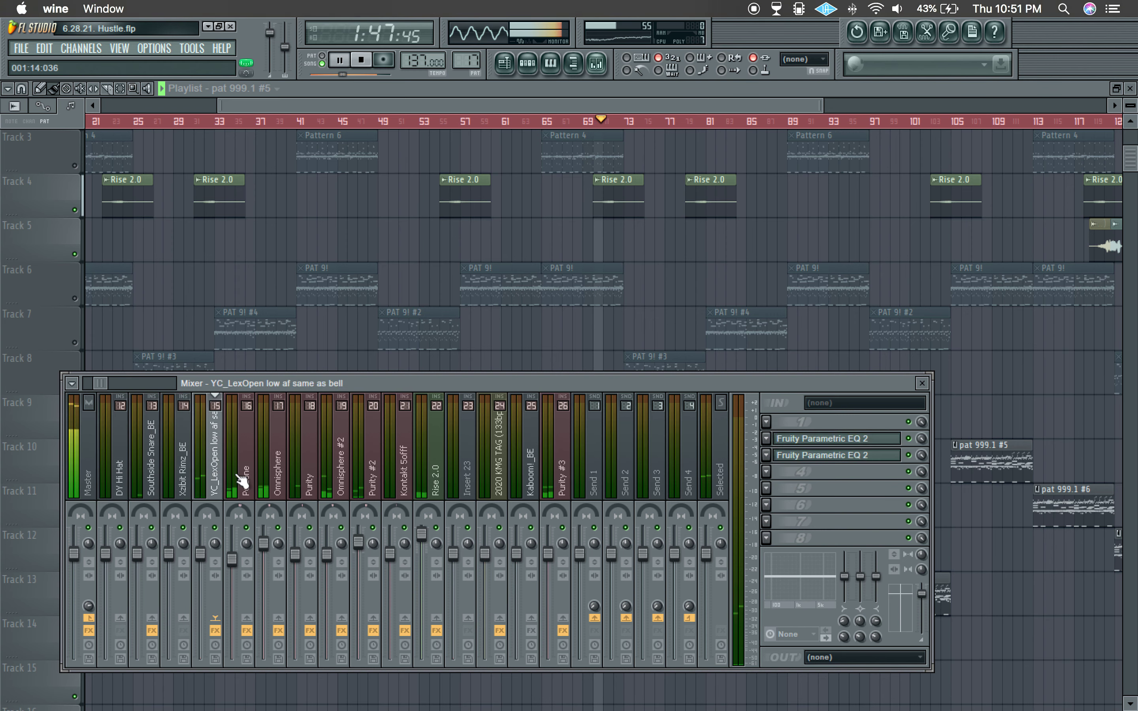
{"action": "scroll", "coordinate": [361, 476], "scroll_direction": "down", "scroll_amount": 2}
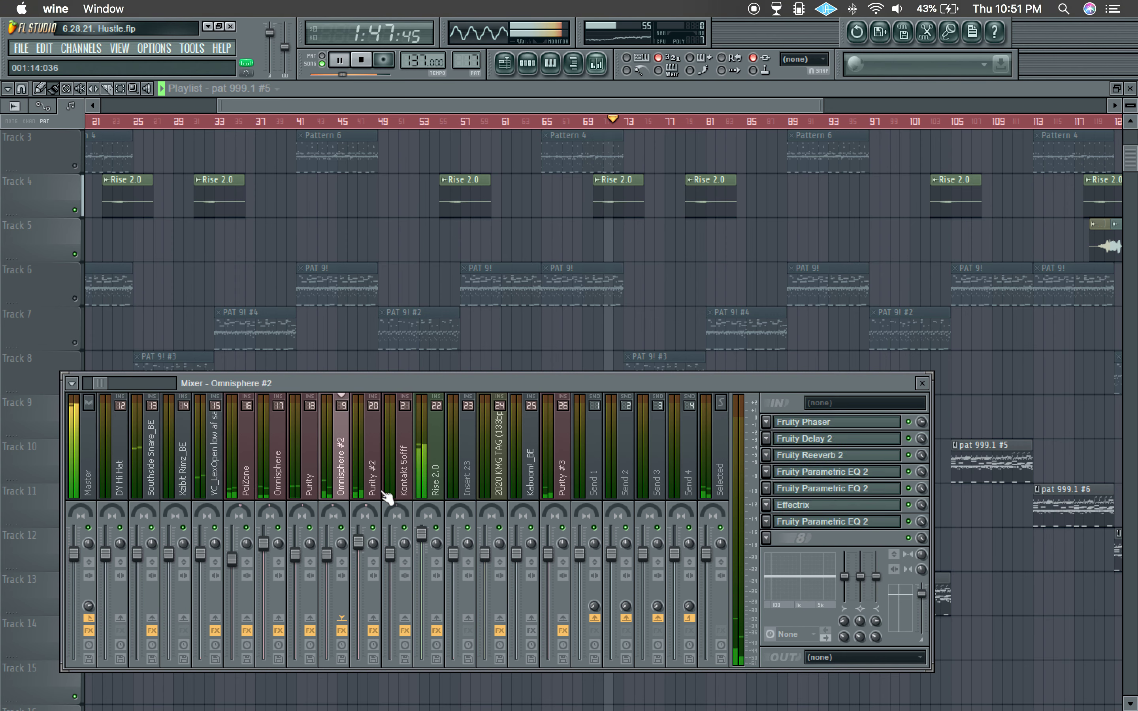
{"action": "left_click", "coordinate": [408, 486]}
{"action": "key", "text": "F9"}
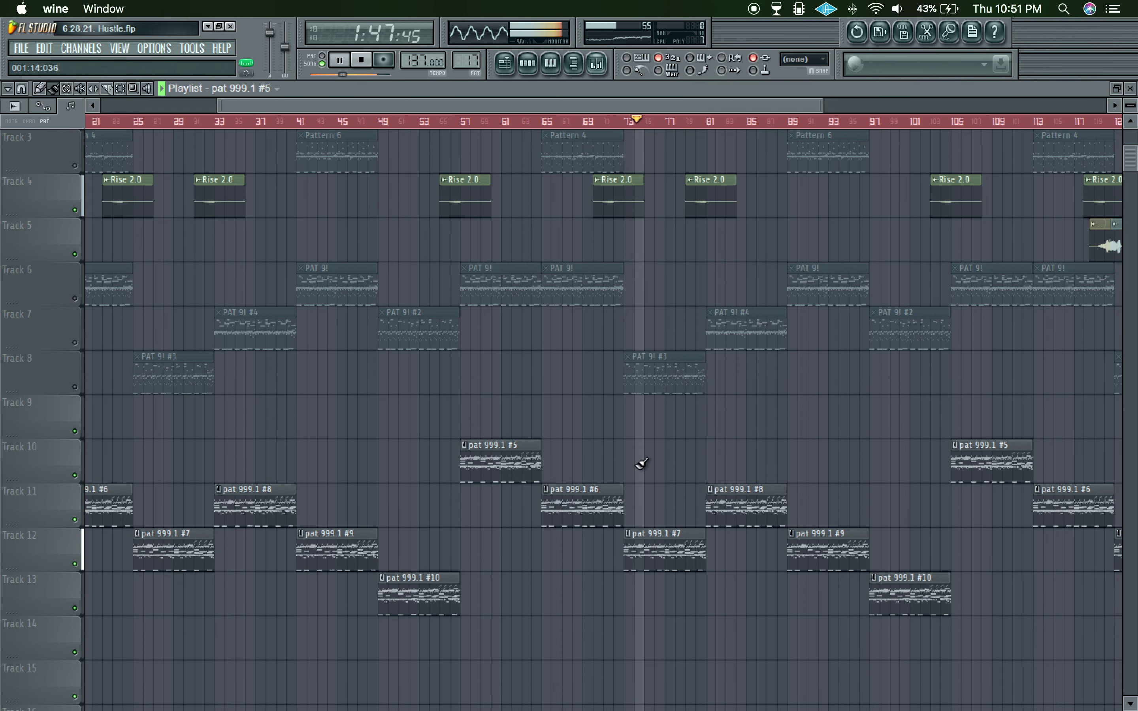
Glance over the Xpand!2 notes and the channel list, then view the full song arrangement in the playlist
{"action": "left_click", "coordinate": [557, 69]}
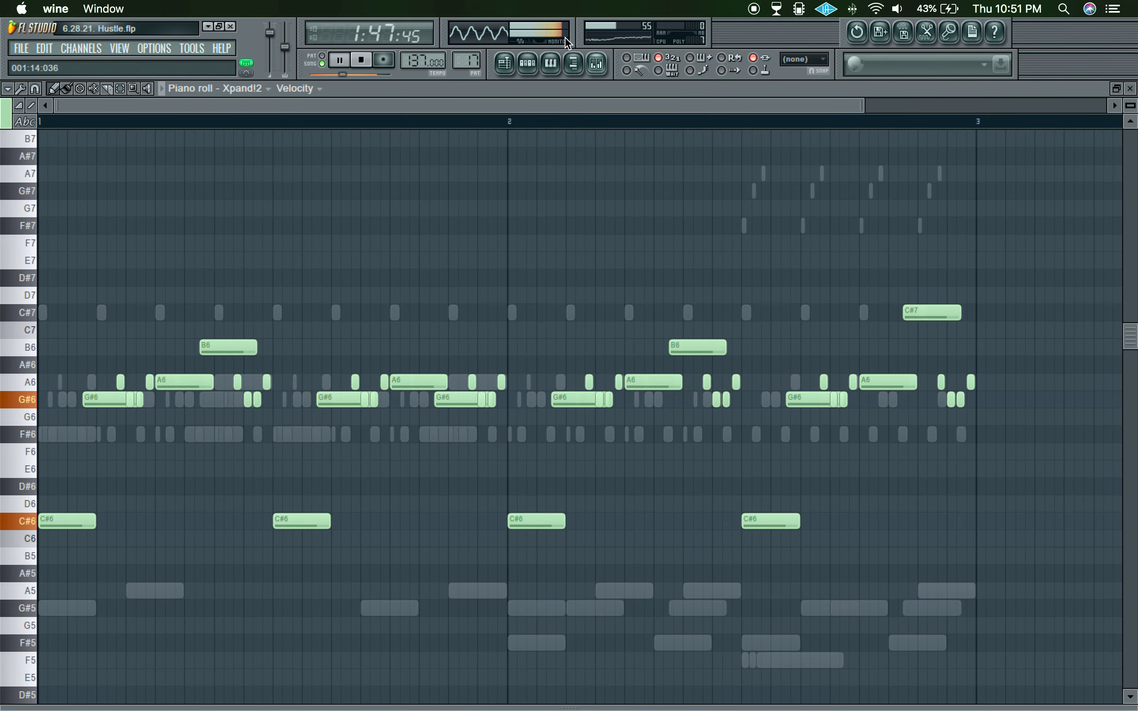
{"action": "left_click", "coordinate": [552, 66]}
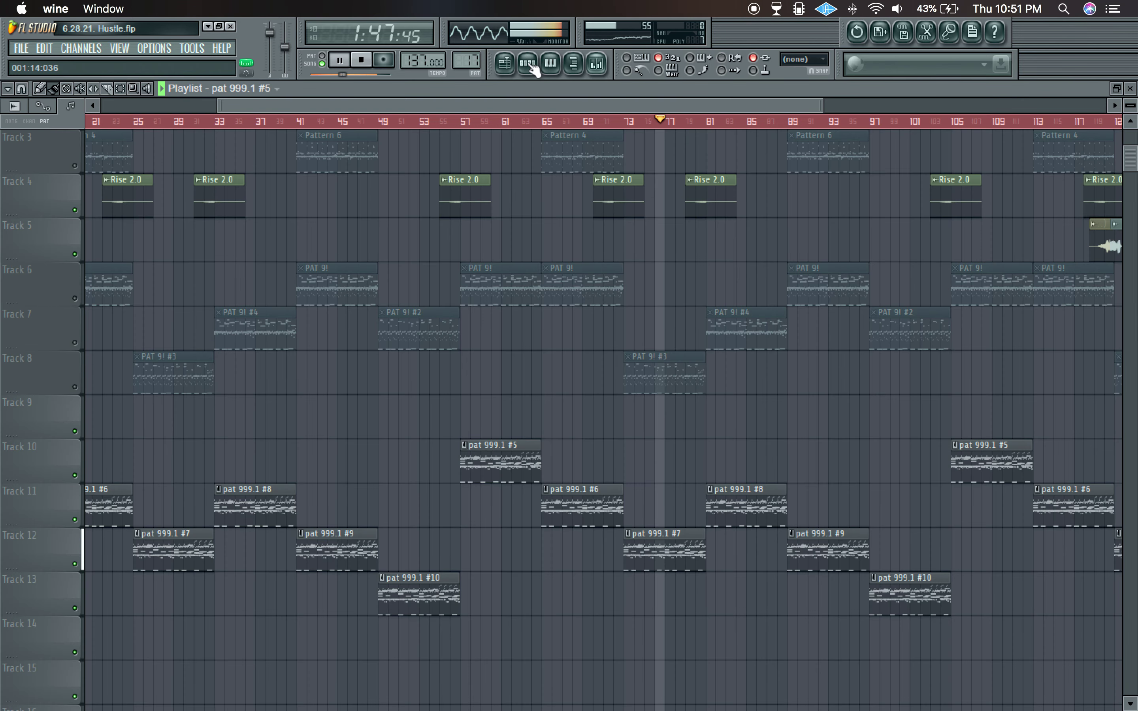
{"action": "left_click", "coordinate": [534, 67]}
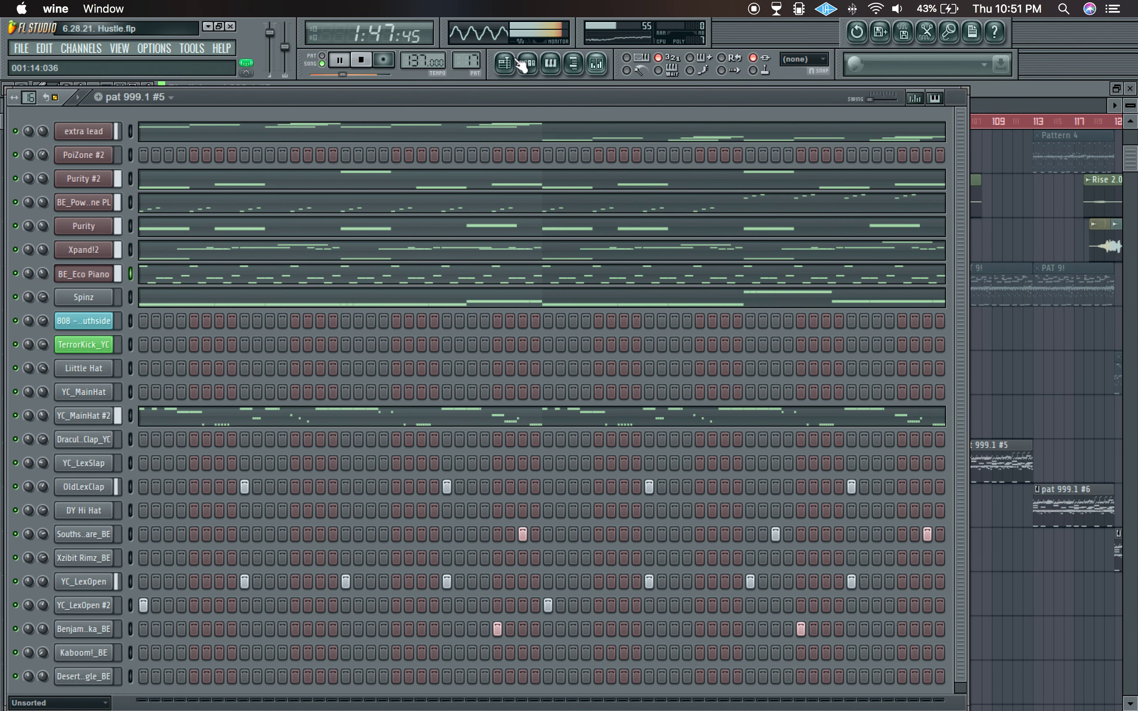
{"action": "left_click", "coordinate": [522, 66]}
{"action": "scroll", "coordinate": [578, 124], "scroll_direction": "down", "scroll_amount": 3}
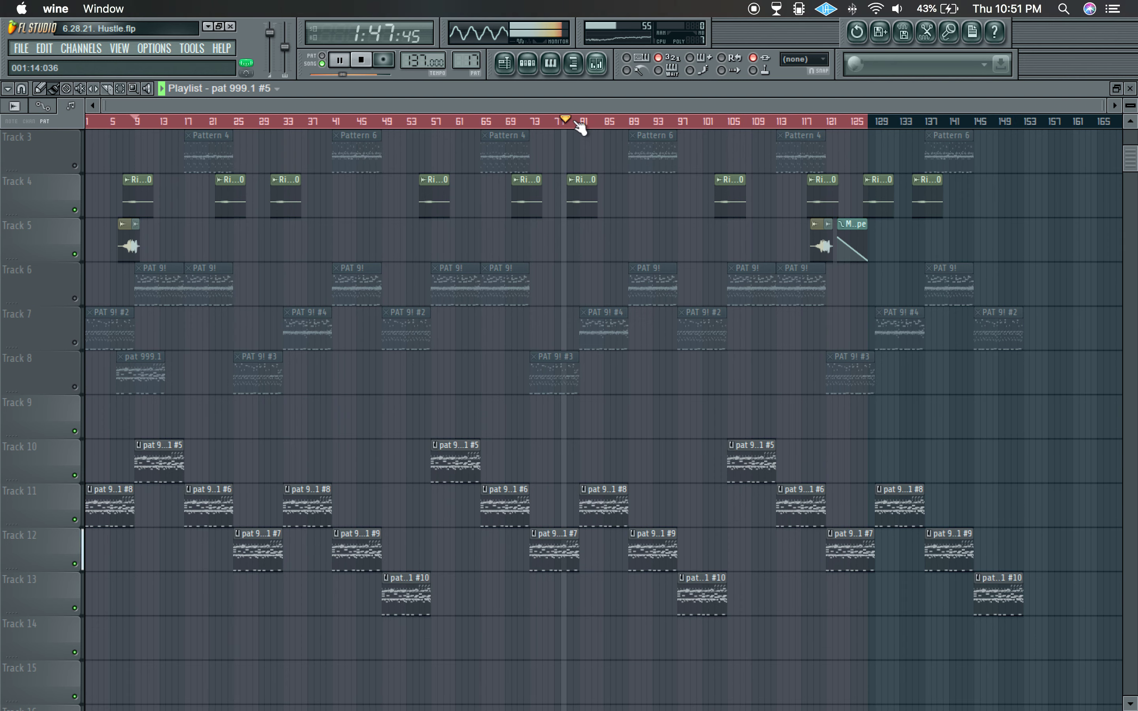